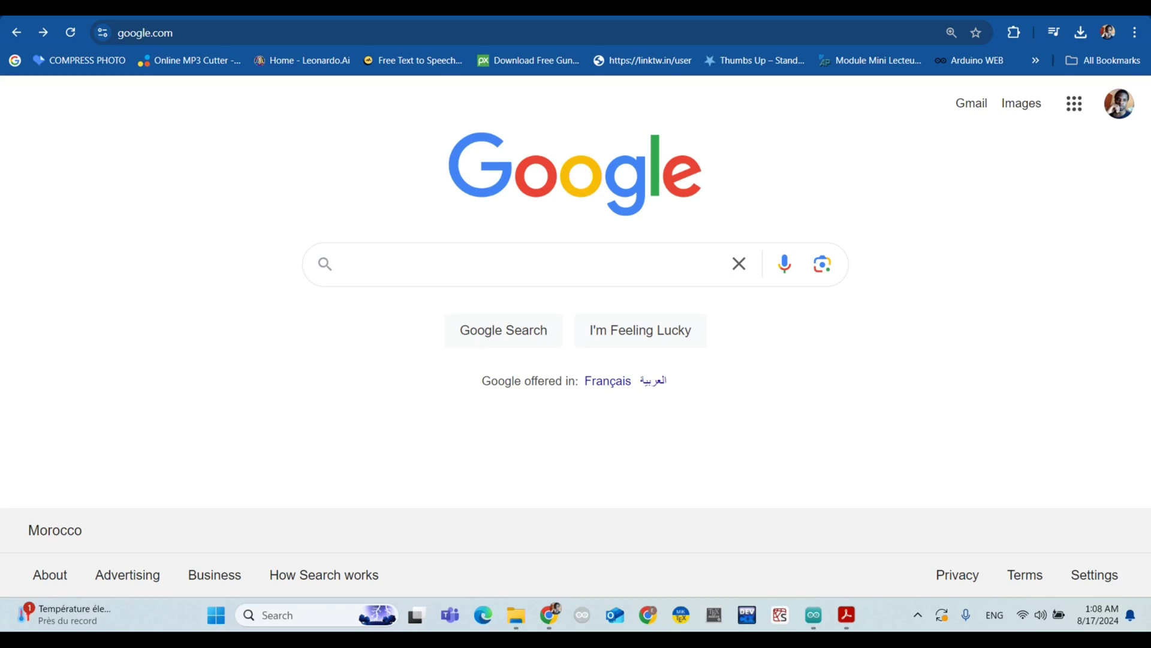
# Step: Search Google for arduino cloud, open the official Arduino Cloud site and get started for free
pyautogui.click(394, 271)
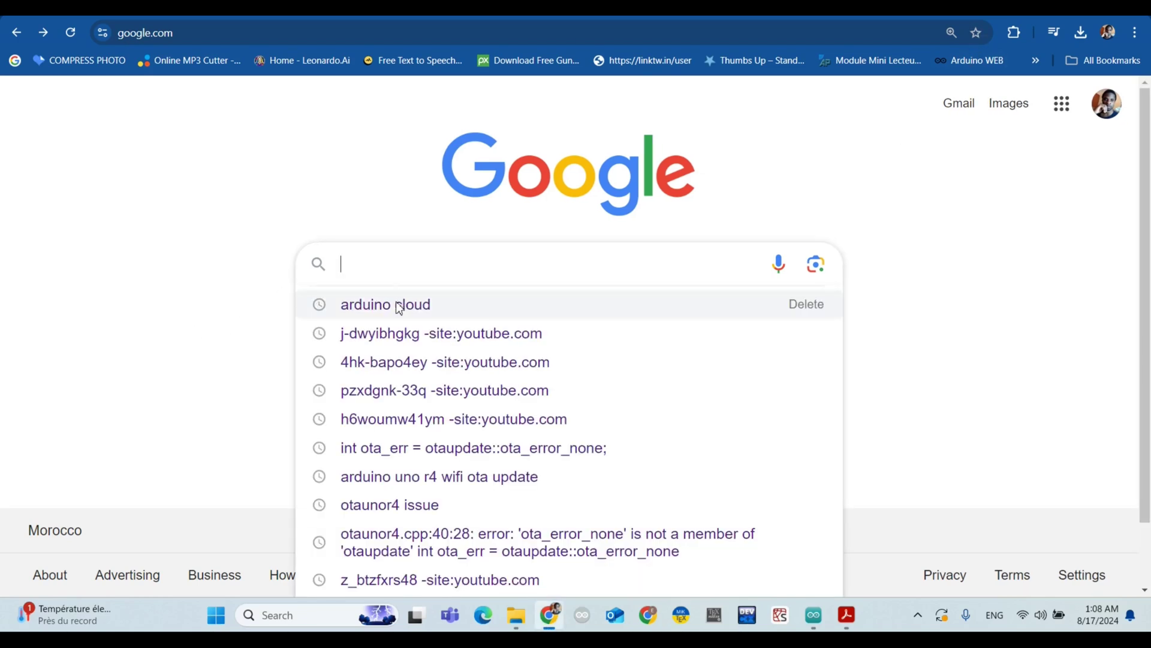
pyautogui.click(396, 304)
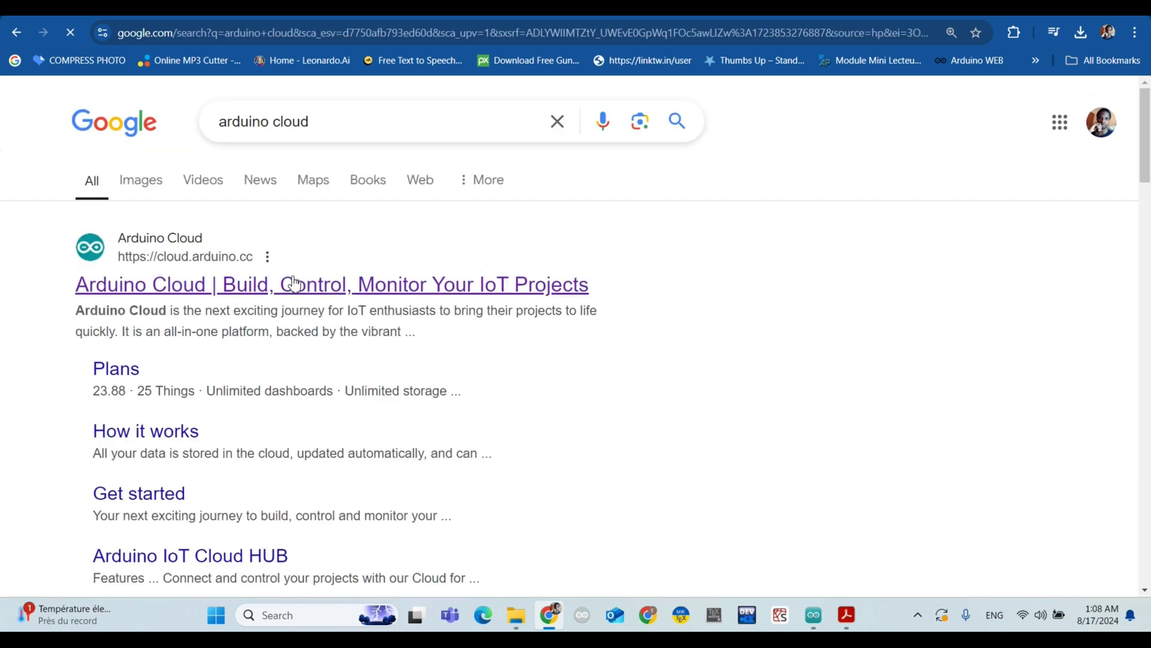
pyautogui.click(241, 294)
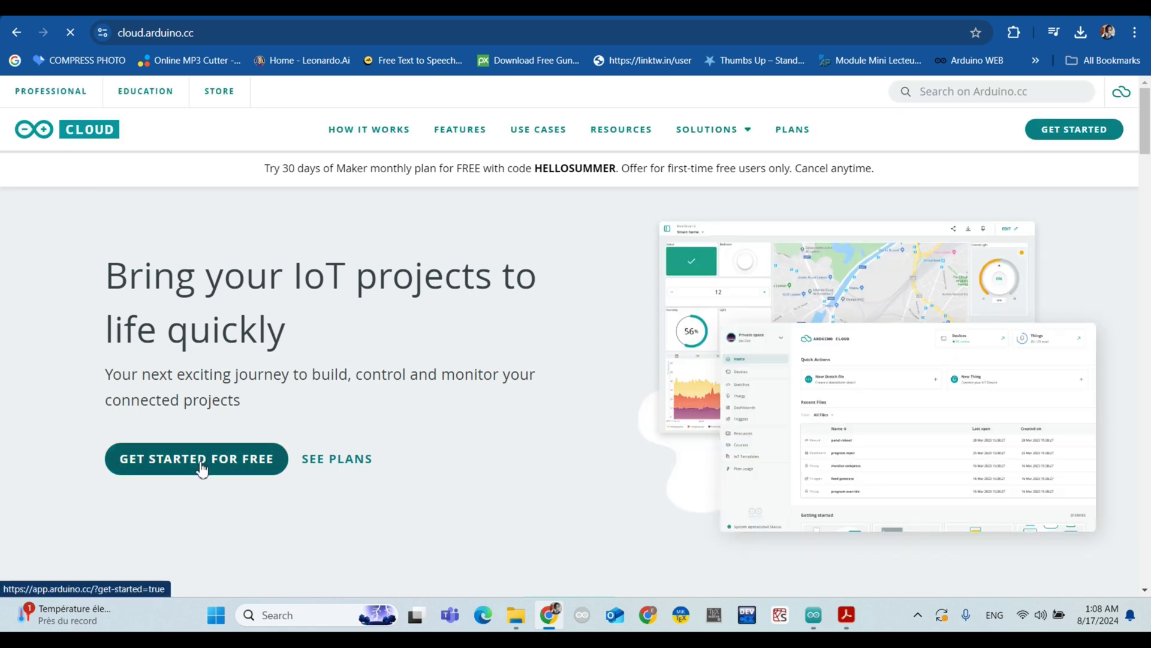
pyautogui.click(202, 465)
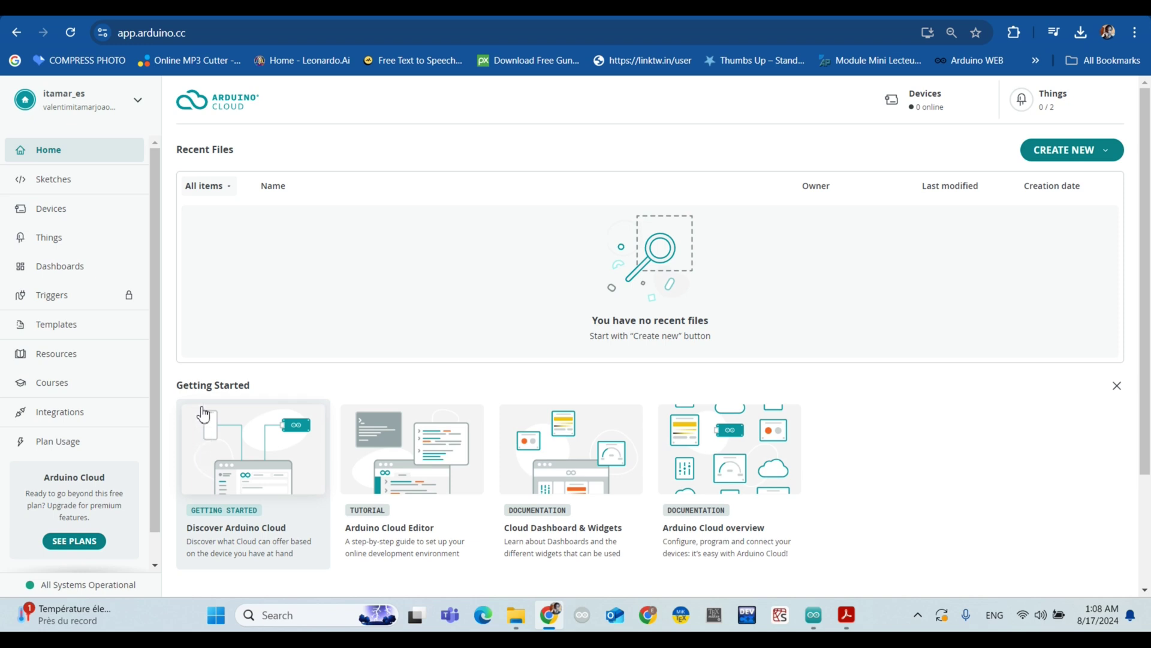
# Step: Create a new Thing in Arduino Cloud and rename it Light
pyautogui.click(68, 243)
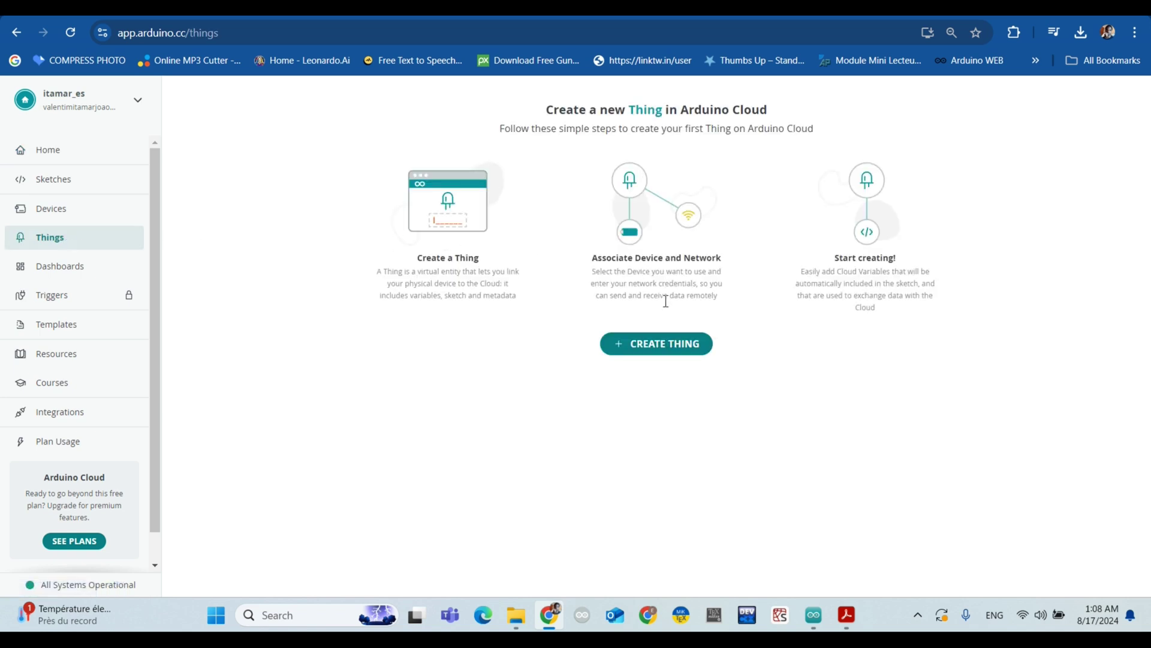
pyautogui.click(654, 347)
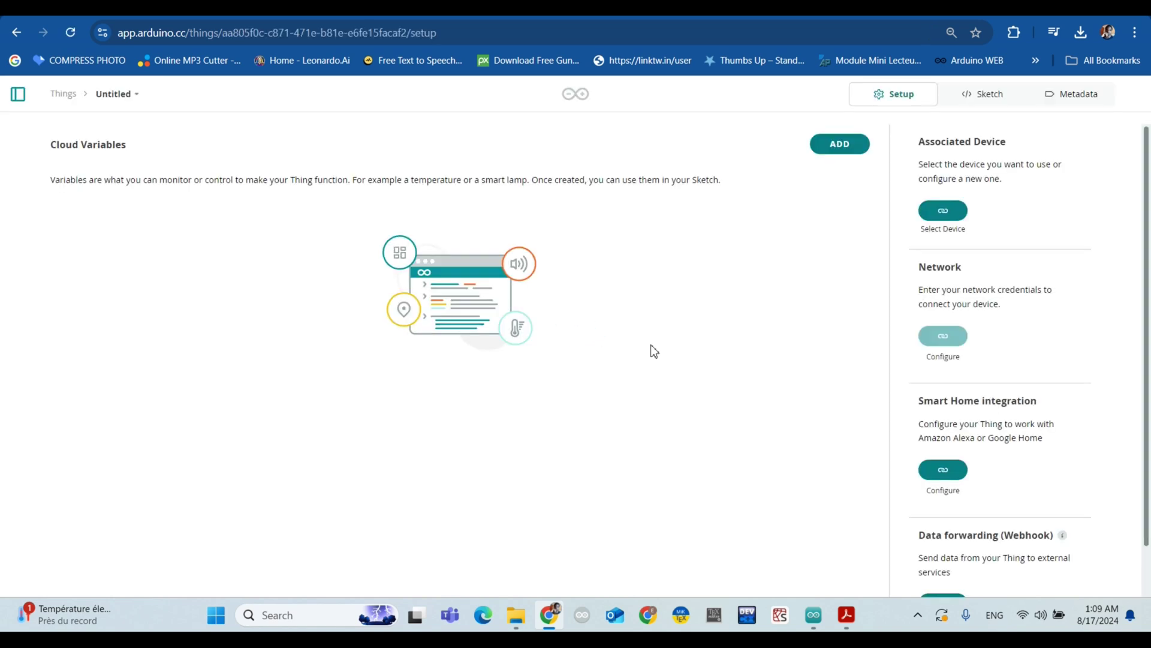
pyautogui.click(115, 96)
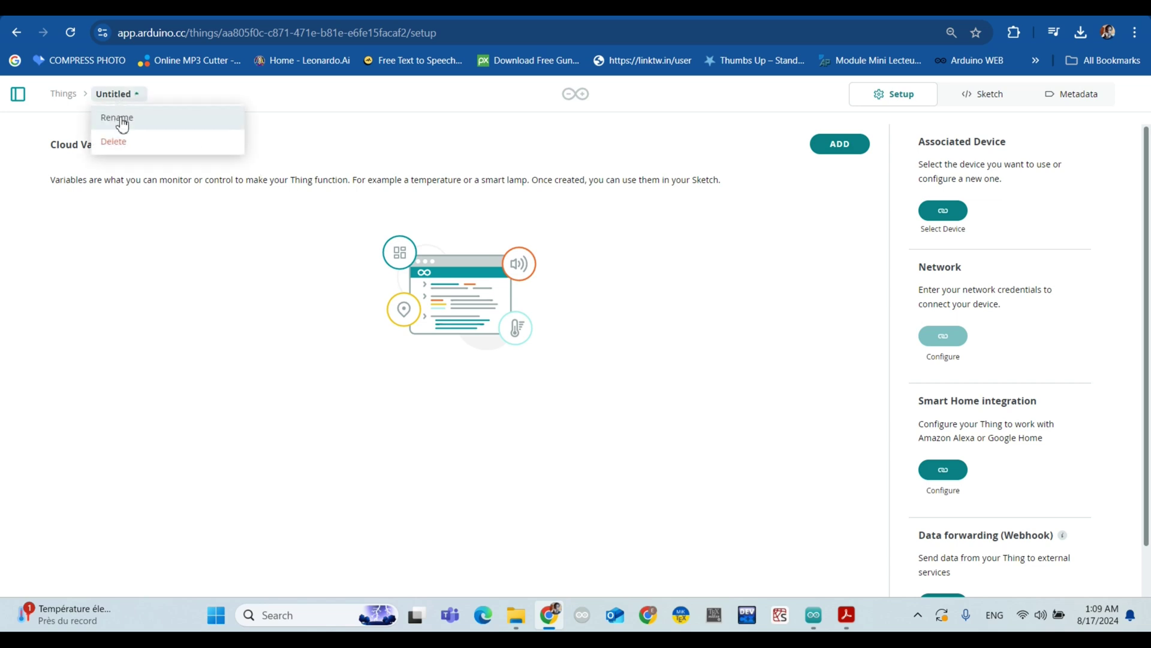
pyautogui.click(122, 119)
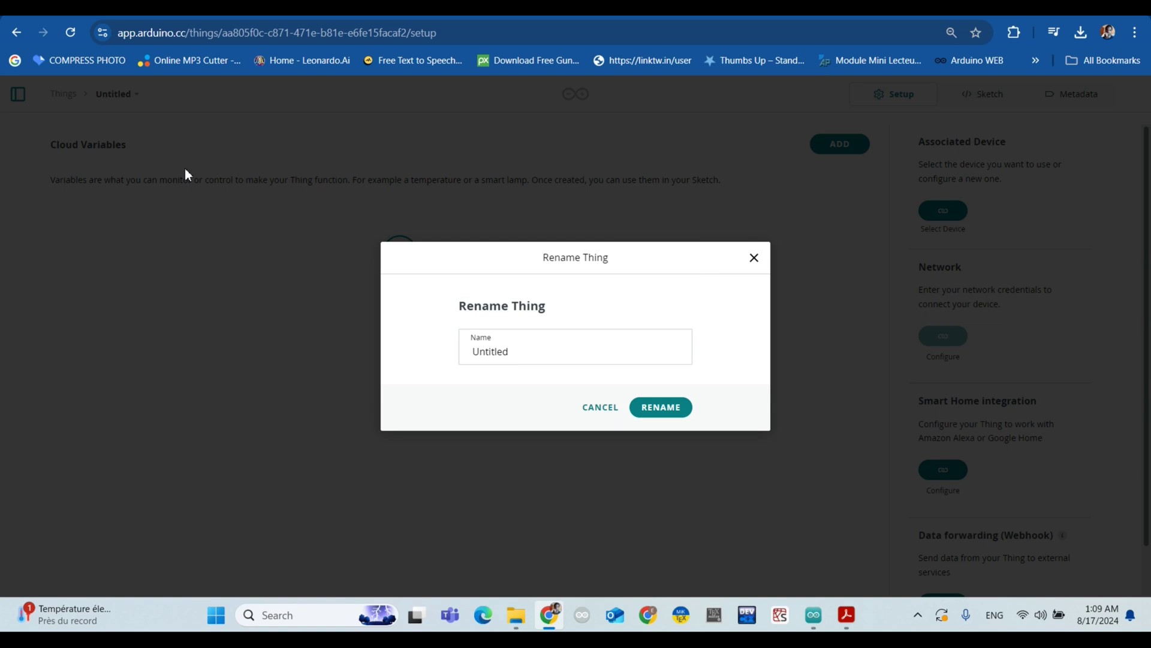
pyautogui.click(494, 353)
pyautogui.doubleClick(494, 353)
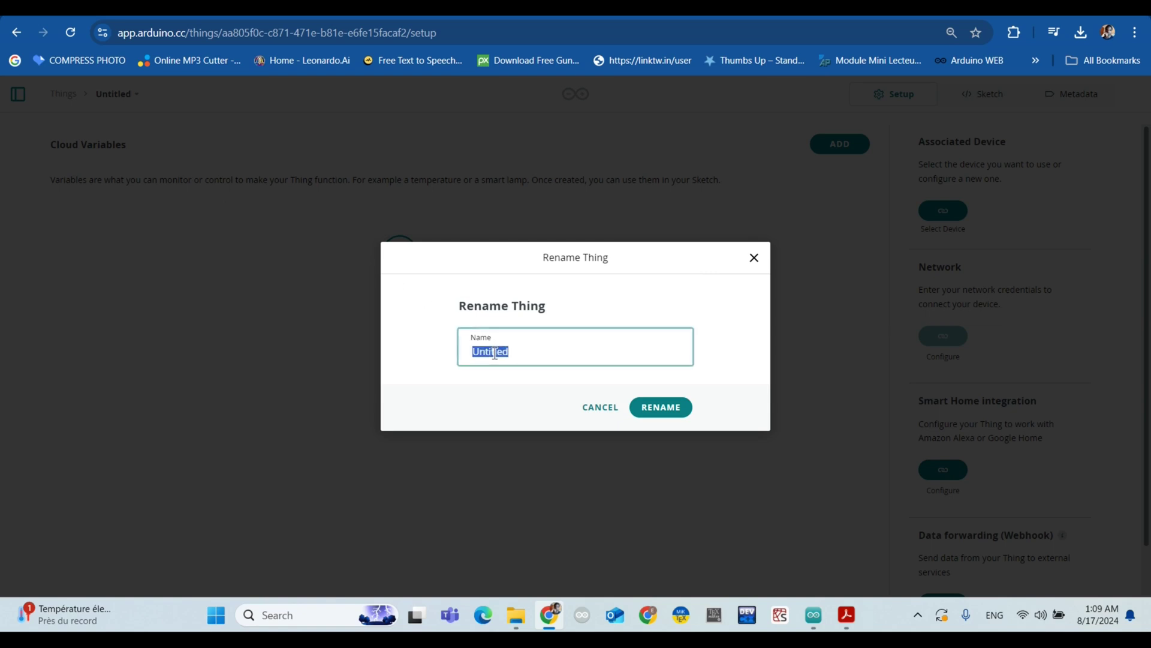
pyautogui.write('Light')
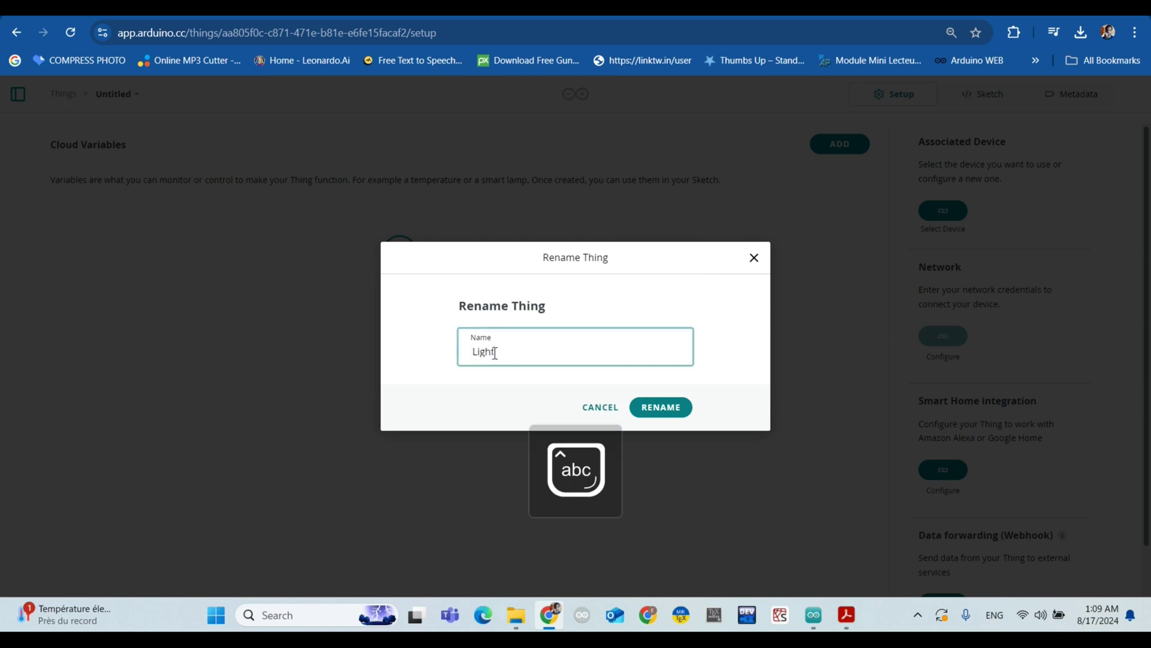
pyautogui.click(670, 414)
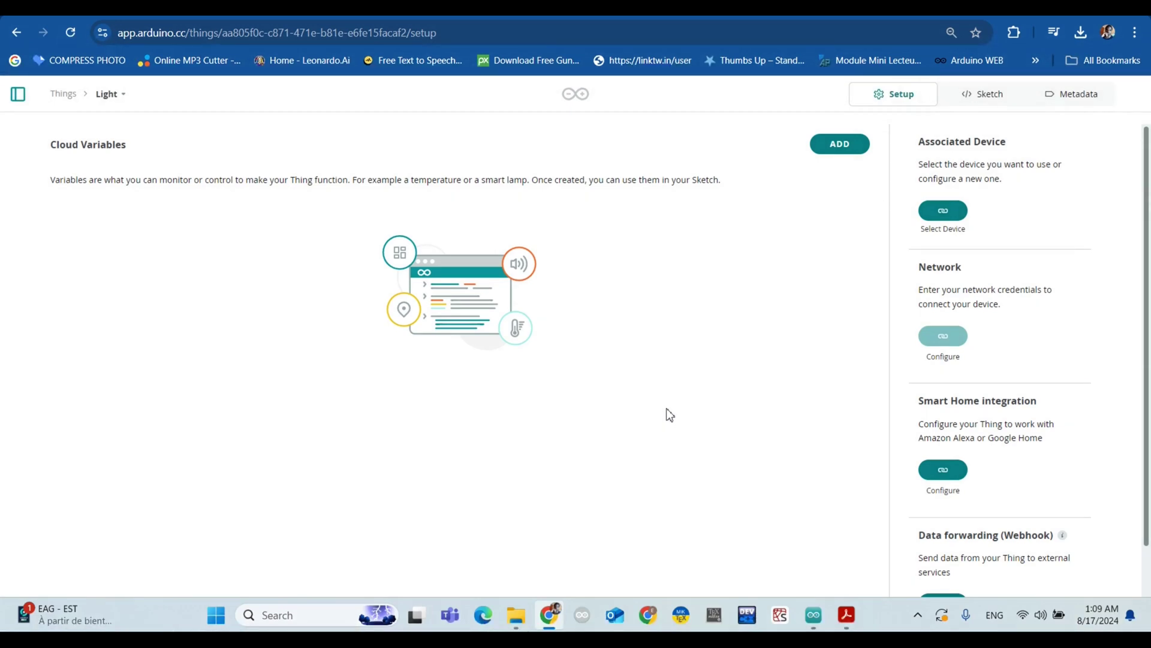
# Step: Add a Boolean cloud variable named light to the Light Thing, with Read & Write permission and the On change update policy
pyautogui.click(828, 144)
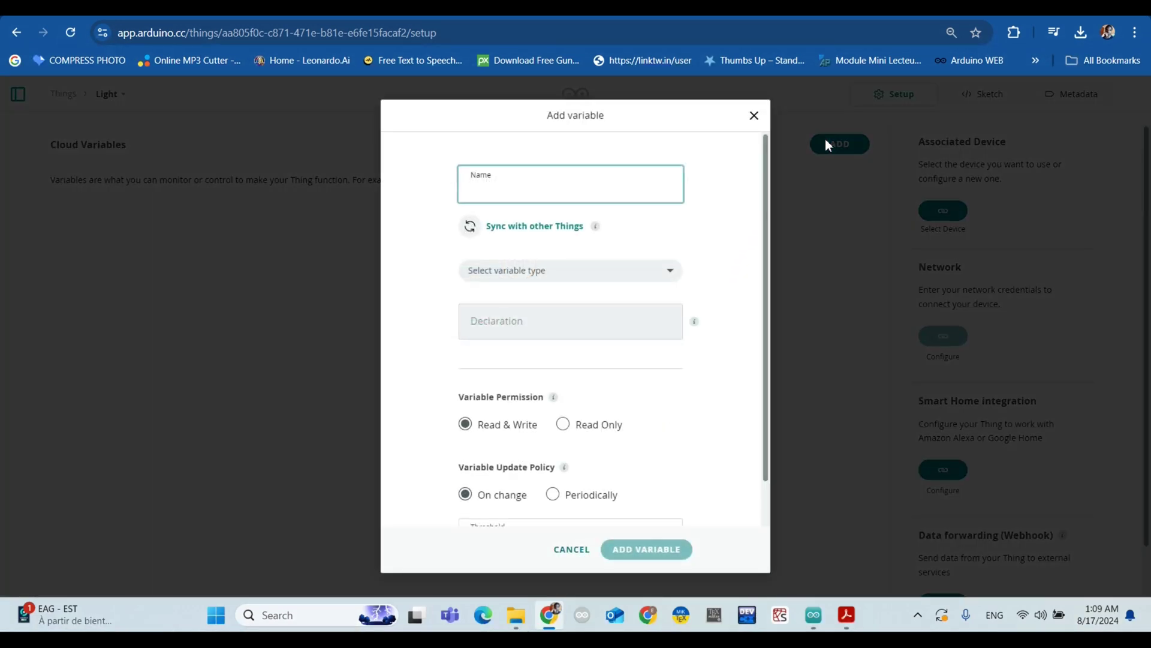
pyautogui.press('capslock')
pyautogui.write('L')
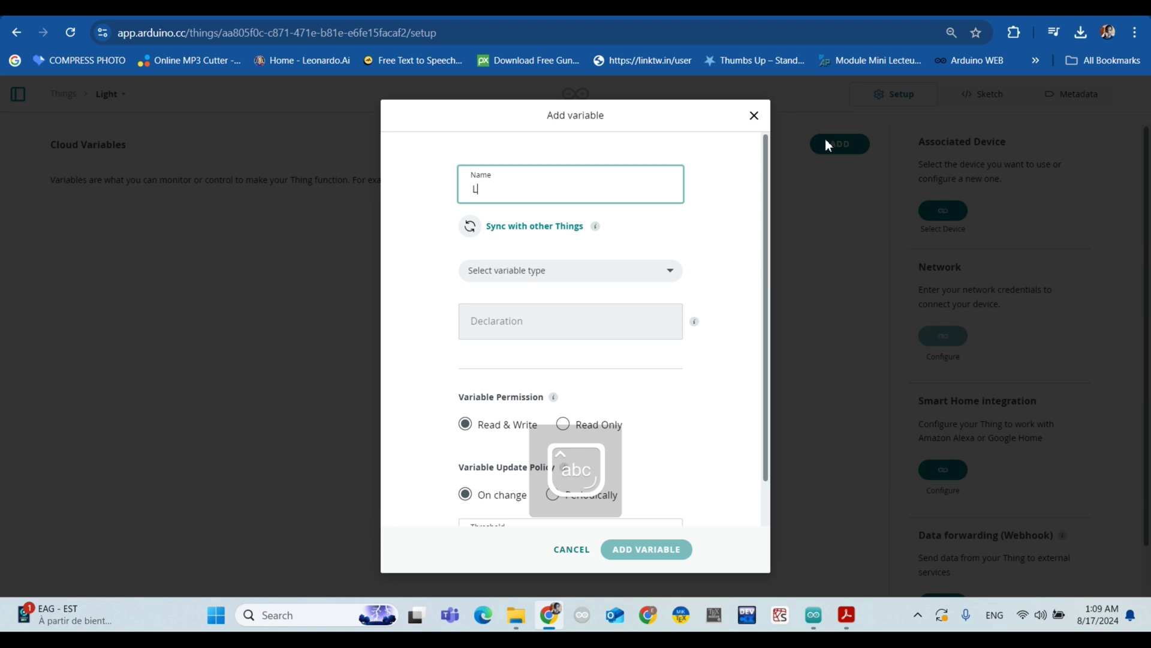
pyautogui.write('light')
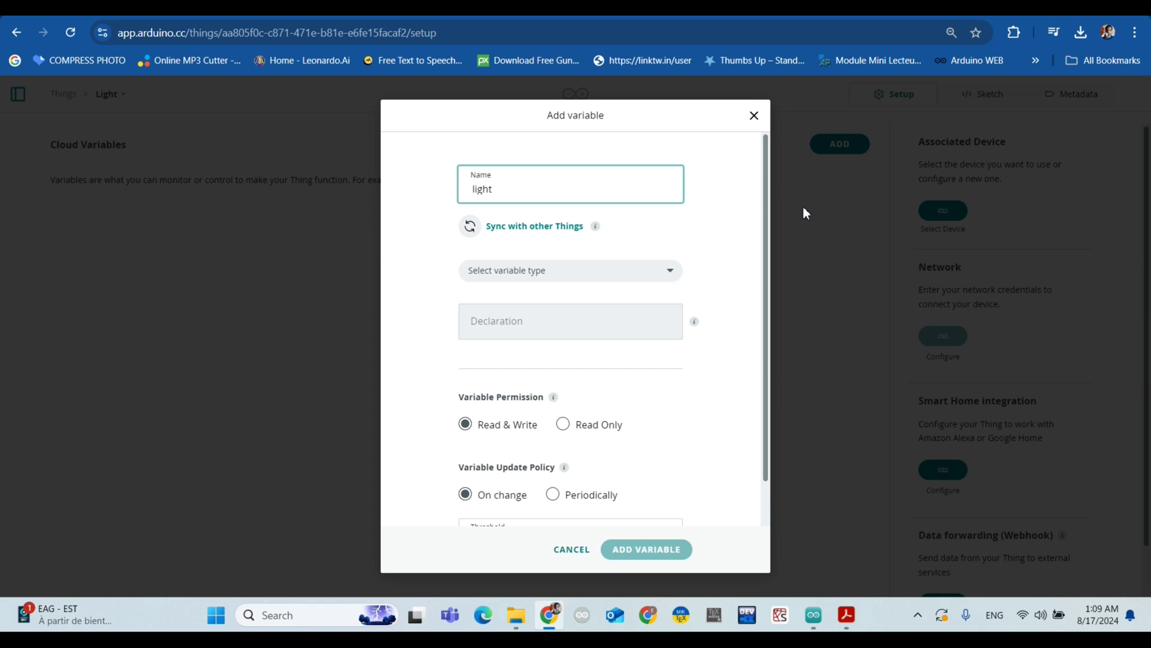
pyautogui.click(618, 279)
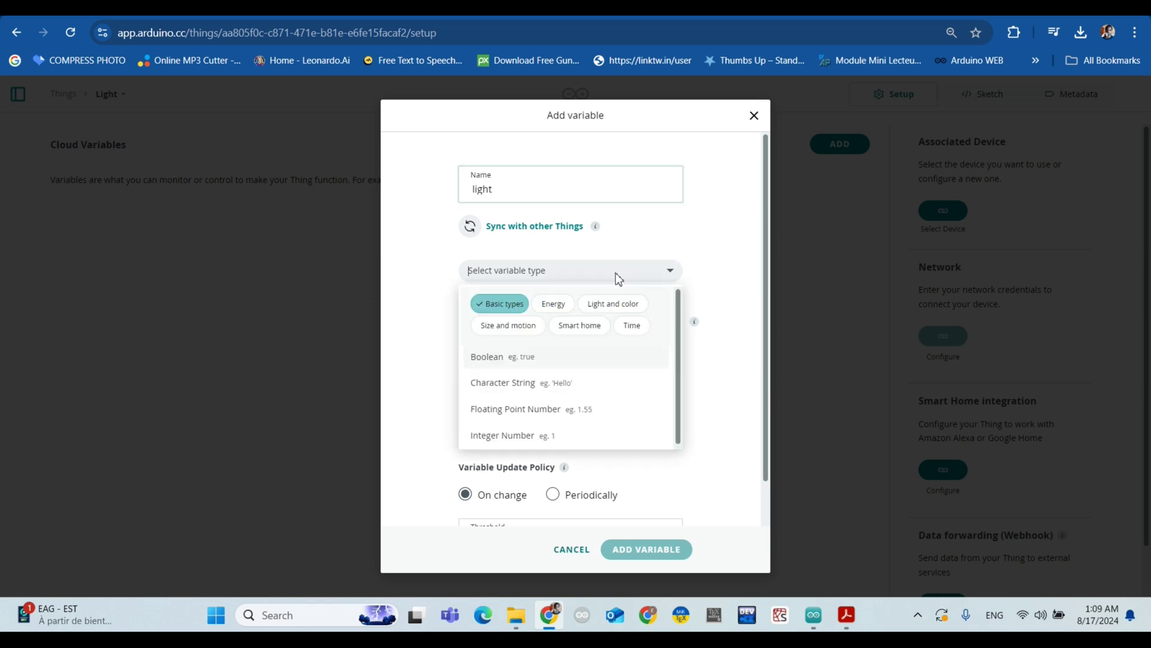
pyautogui.click(537, 360)
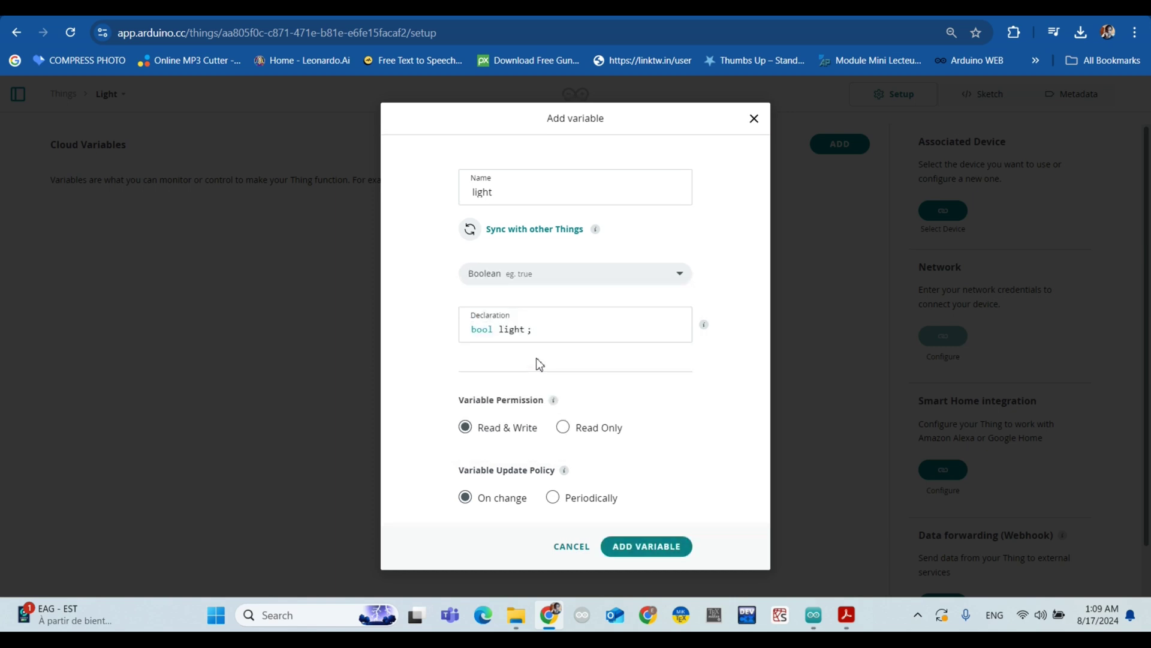
pyautogui.click(619, 547)
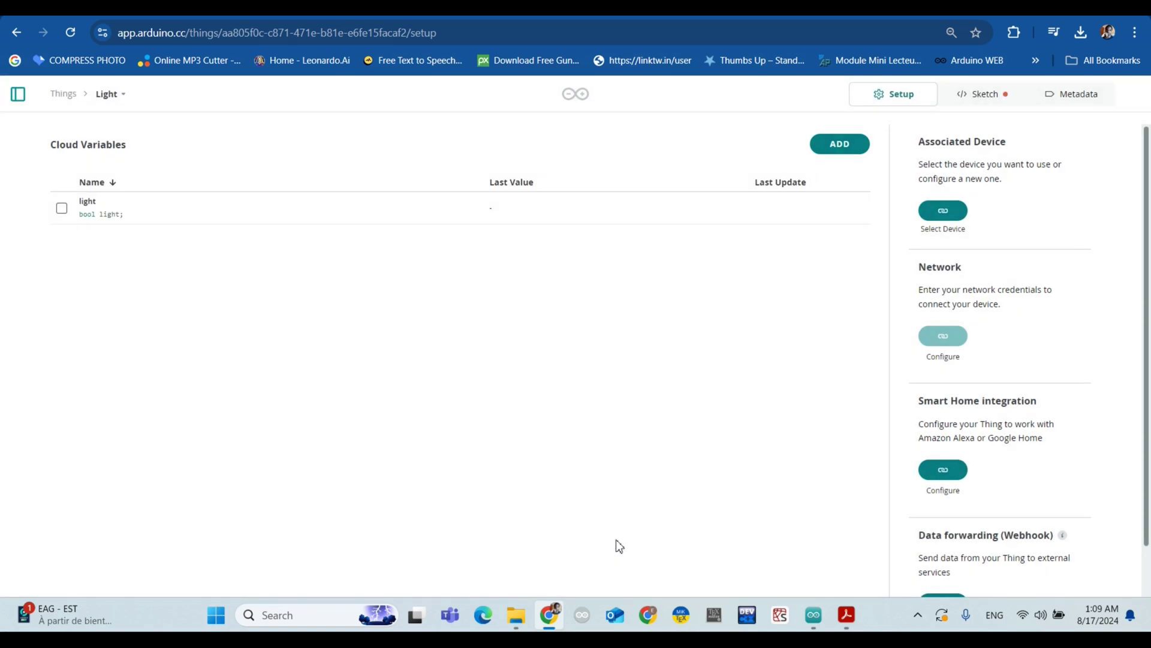
# Step: Start setting up a new third-party device for the Light Thing, with ESP32 as the device type
pyautogui.click(943, 220)
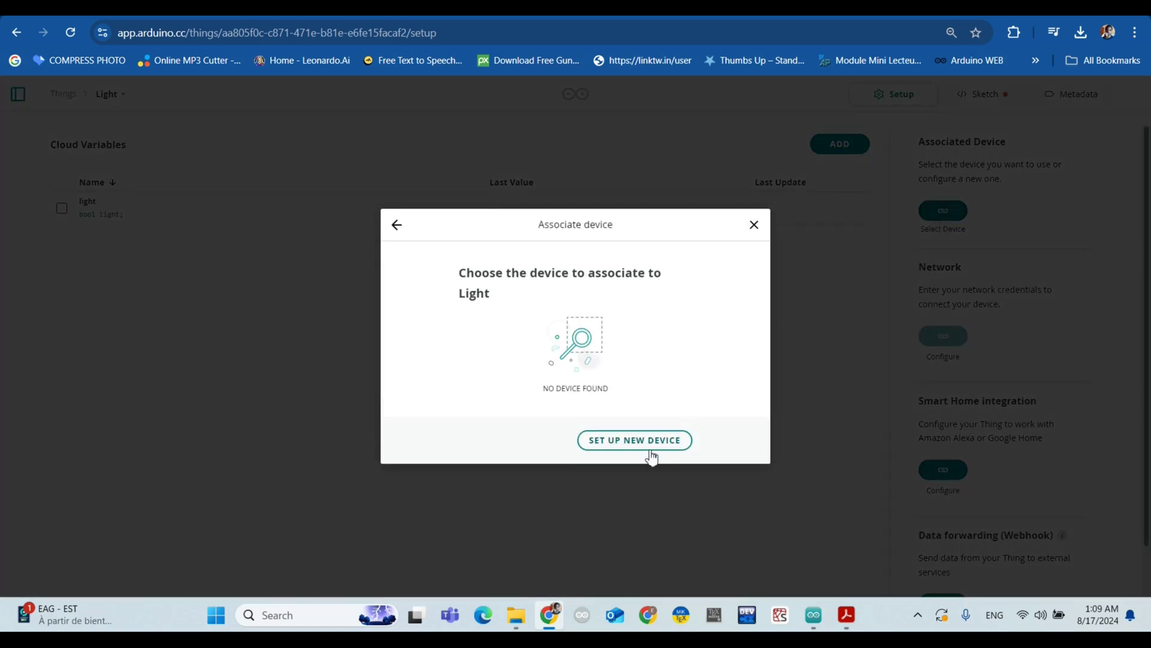
pyautogui.click(645, 449)
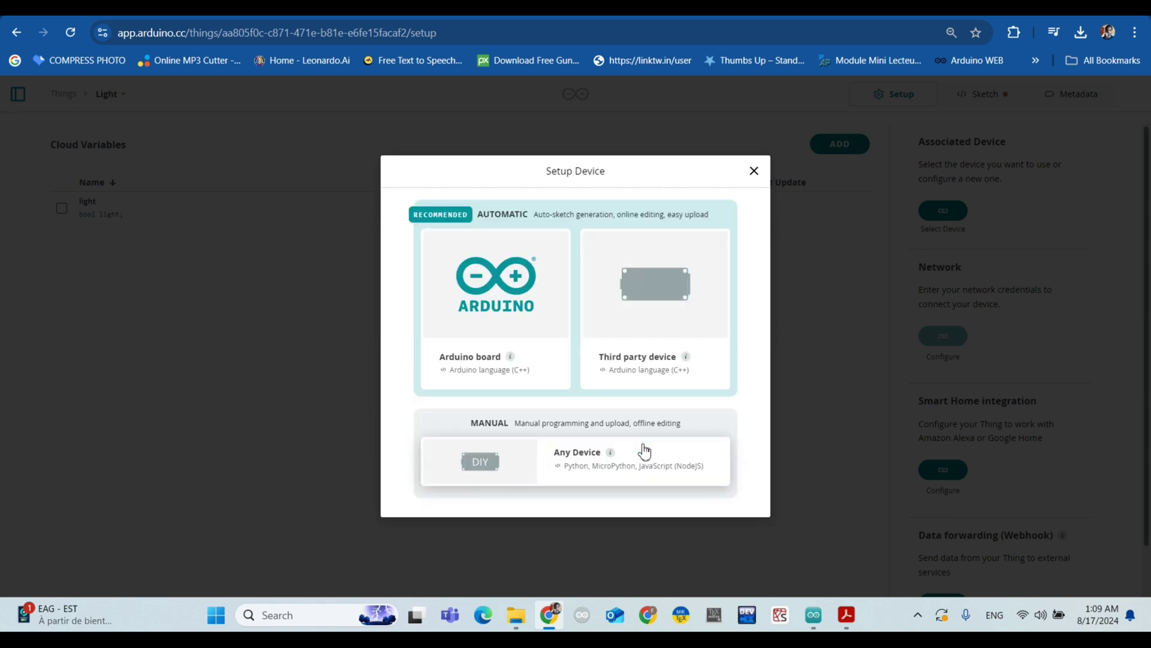
pyautogui.click(648, 328)
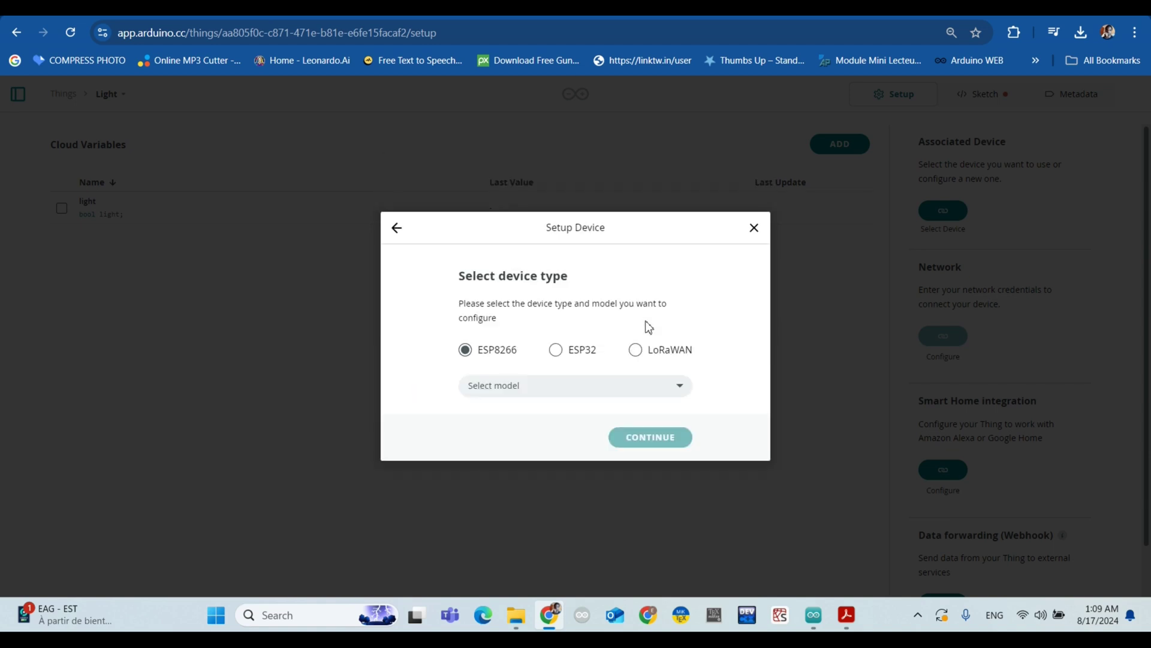
pyautogui.click(583, 355)
# Step: Find and choose ESP32 Dev Module as the device model and continue the device setup
pyautogui.click(559, 392)
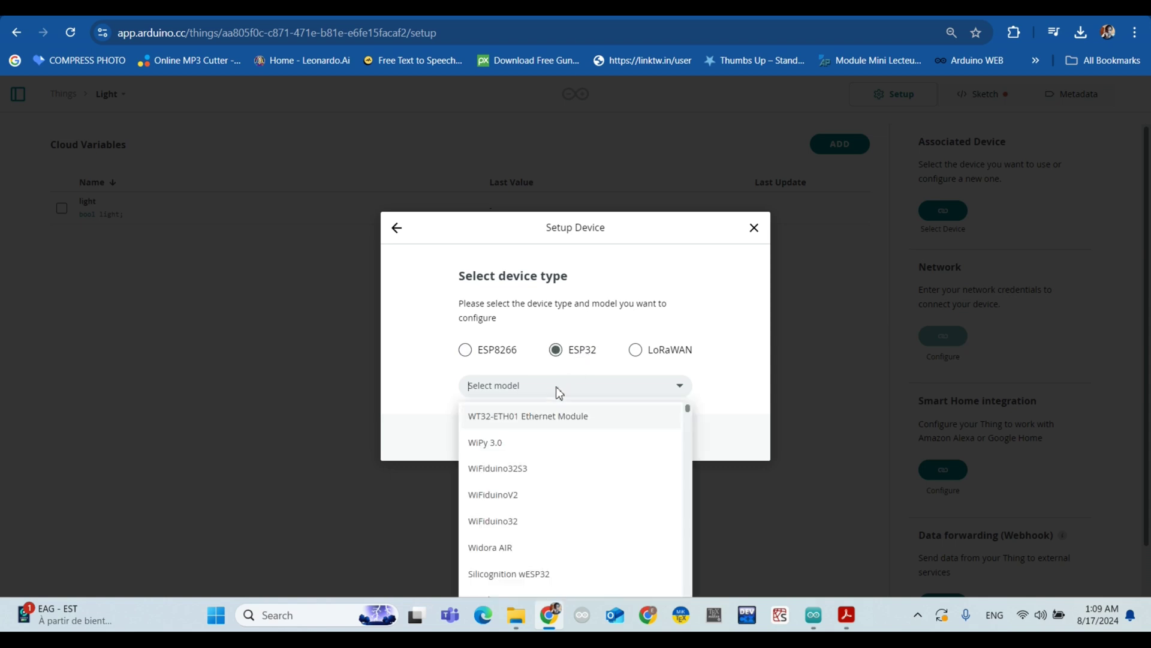
pyautogui.press('capslock')
pyautogui.write('ESP')
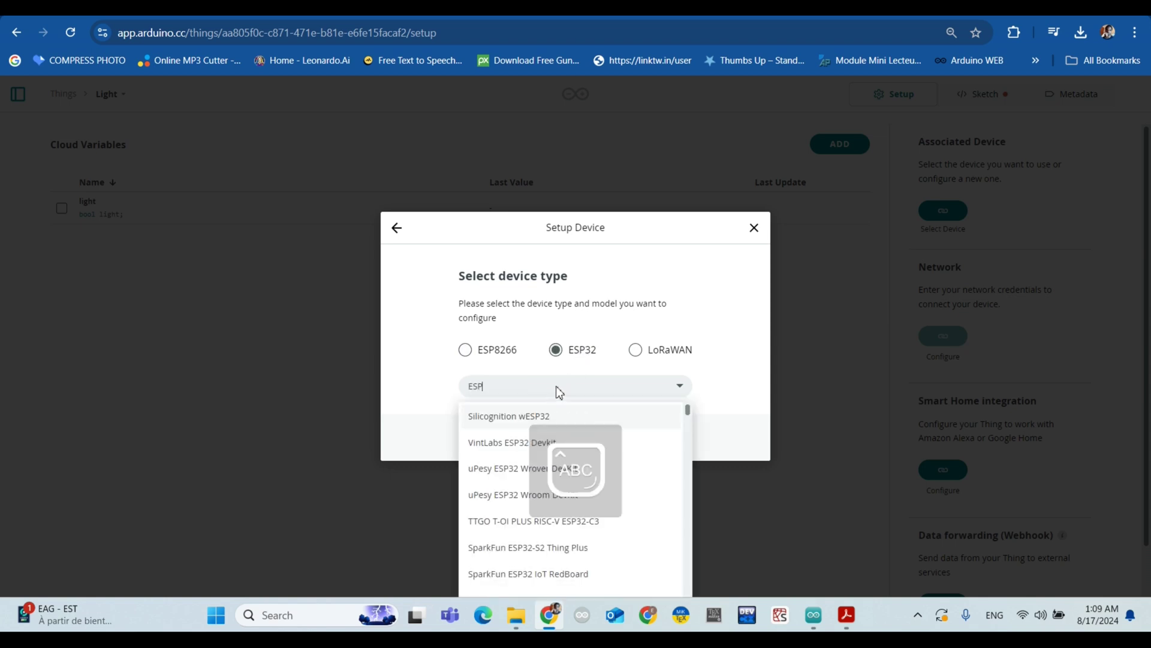
pyautogui.write('32 D')
pyautogui.press('capslock')
pyautogui.write('ev')
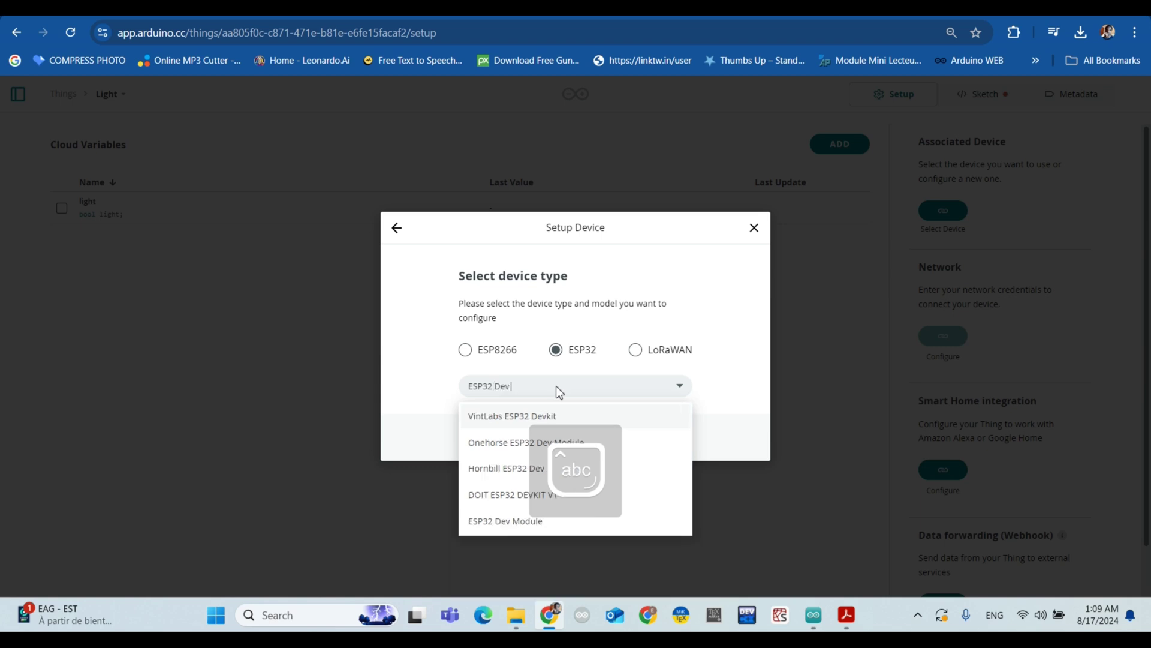
pyautogui.press('capslock')
pyautogui.write('M')
pyautogui.press('capslock')
pyautogui.write('odule')
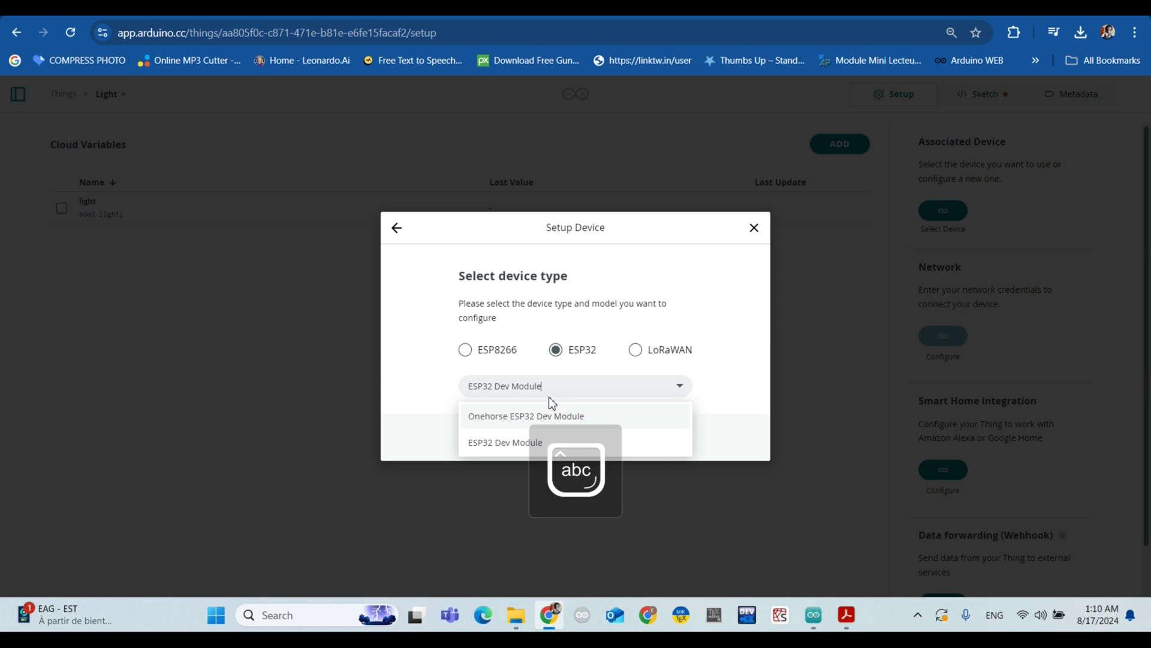
pyautogui.click(491, 450)
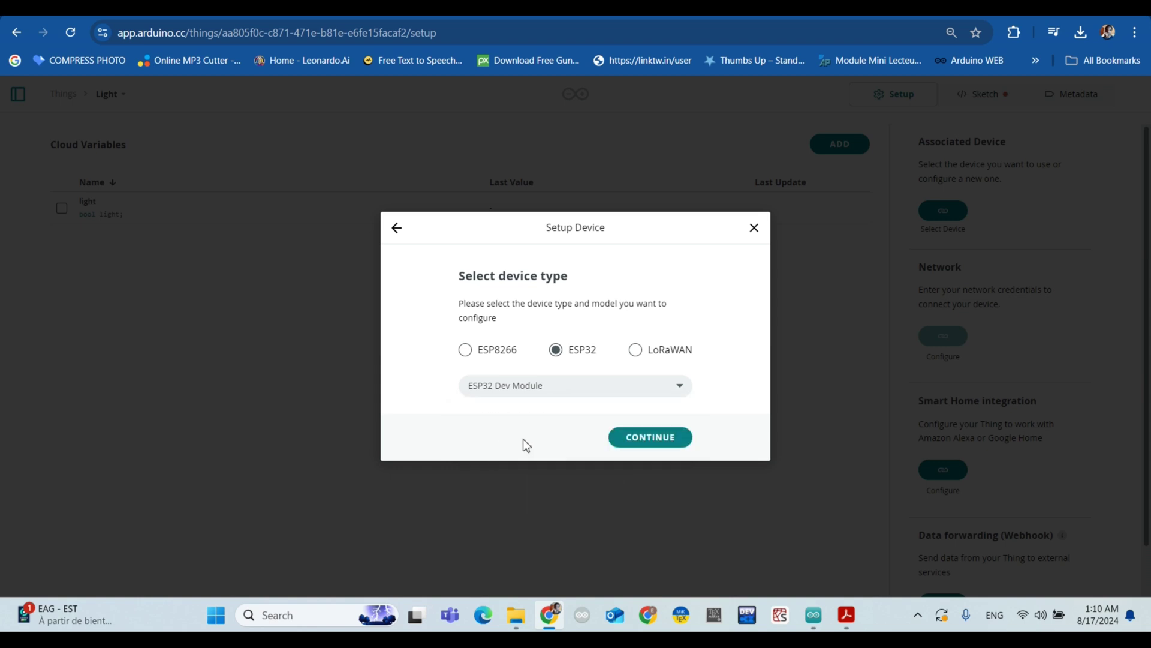
pyautogui.click(646, 440)
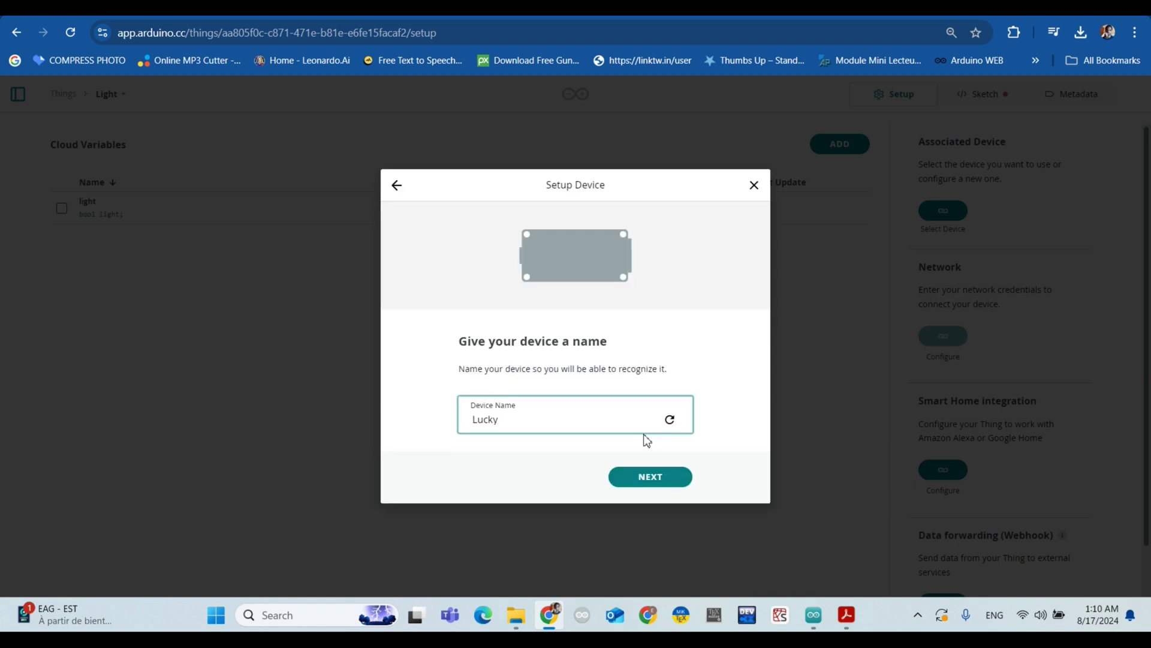
# Step: Name the device ESP32 Dev Module and proceed to its credentials
pyautogui.doubleClick(486, 430)
pyautogui.press('capslock')
pyautogui.write('ESP32')
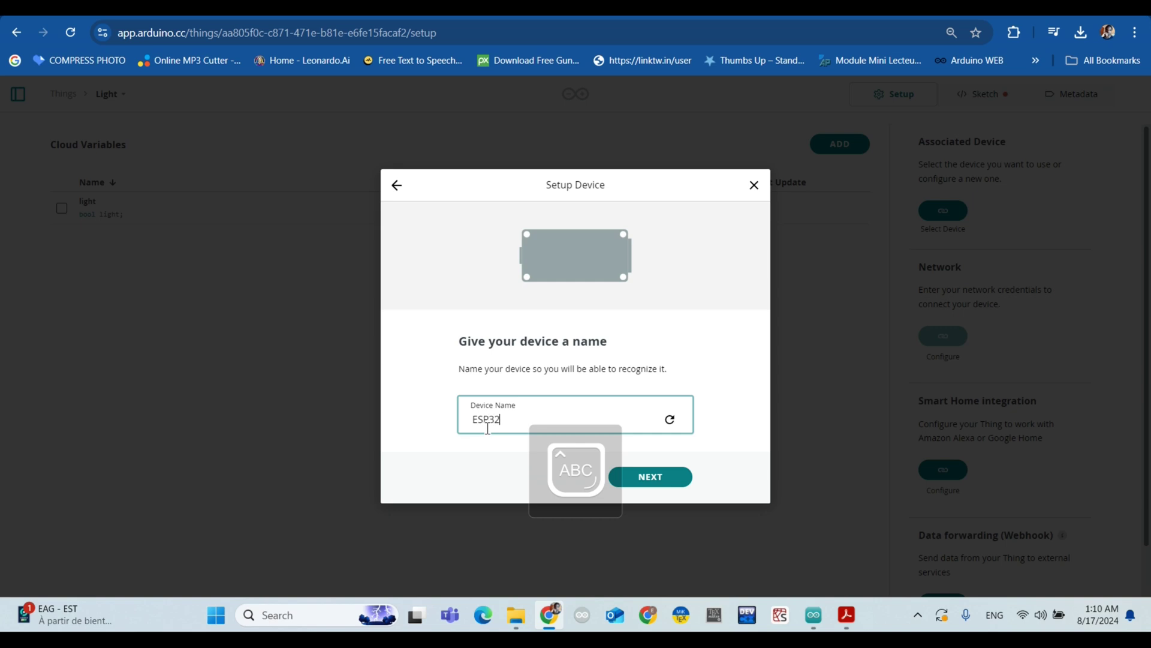
pyautogui.write(' D')
pyautogui.press('capslock')
pyautogui.write('ev Module')
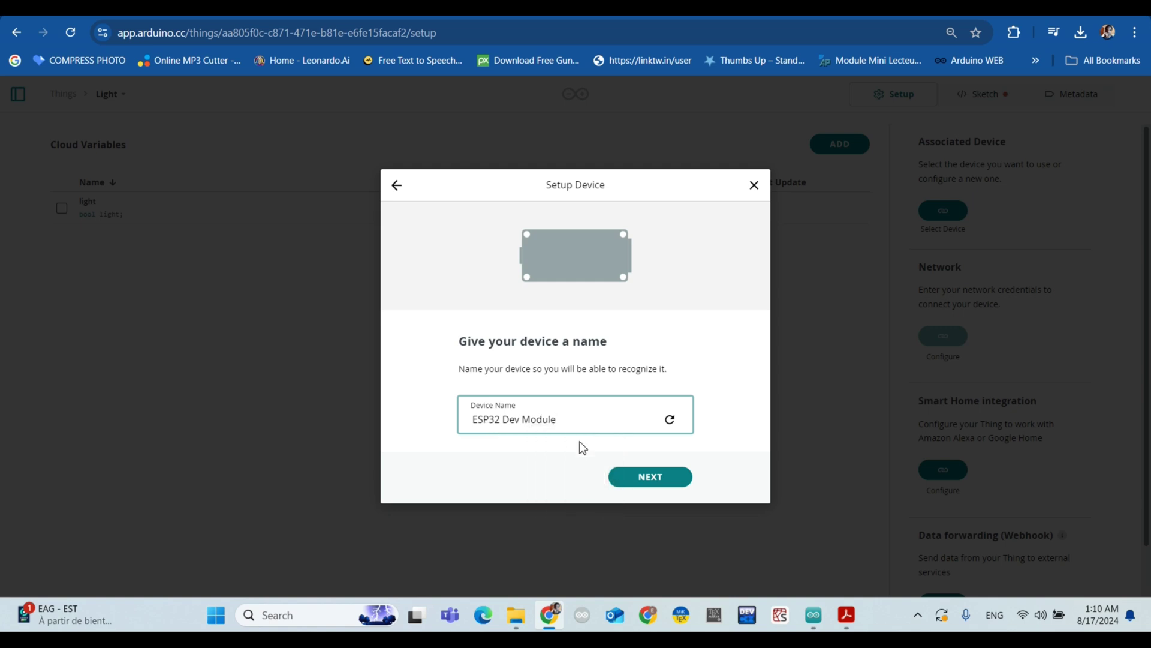
pyautogui.click(656, 476)
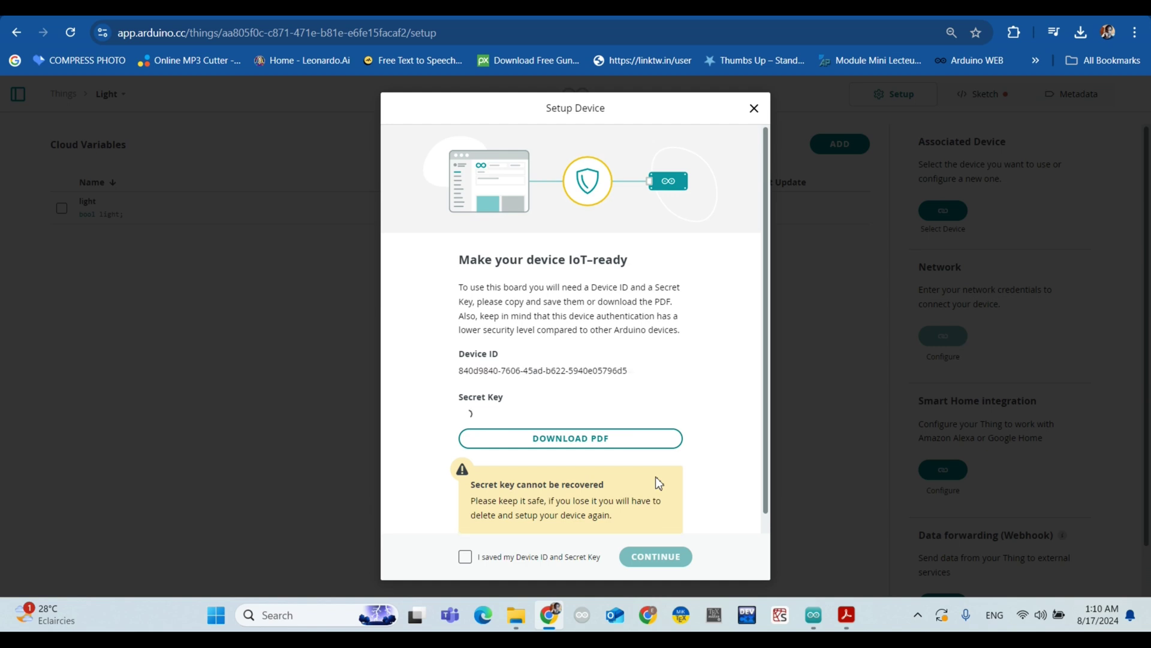
# Step: Download the PDF with the Device ID and Secret Key, acknowledge having saved them, and finish the device setup
pyautogui.click(580, 443)
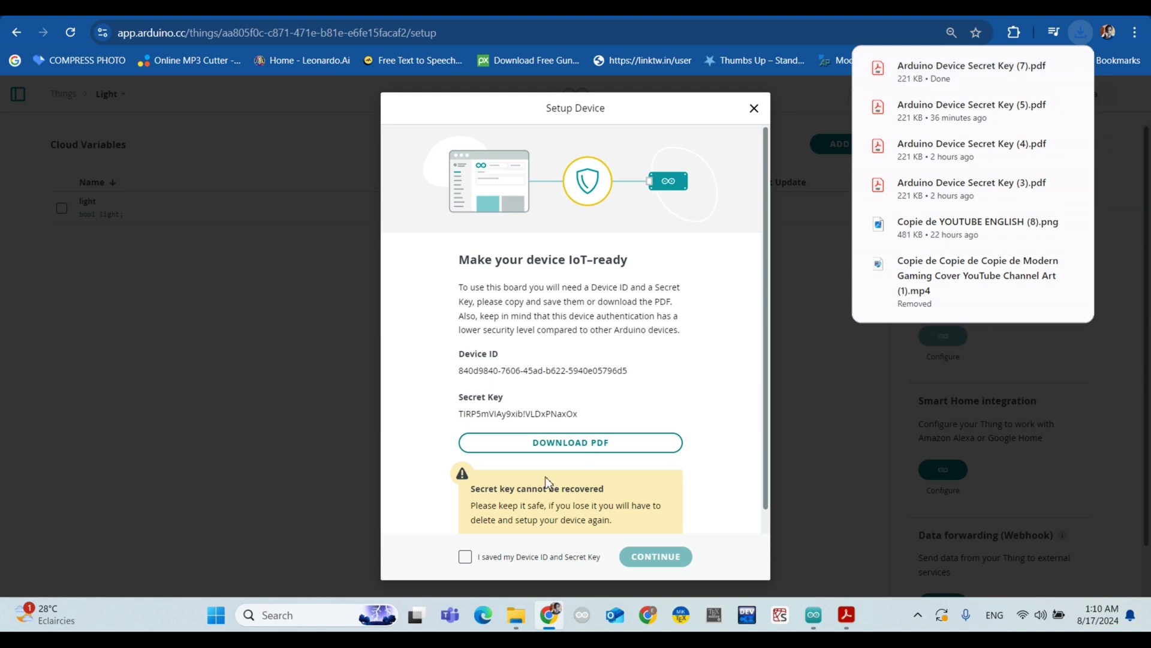
pyautogui.click(466, 558)
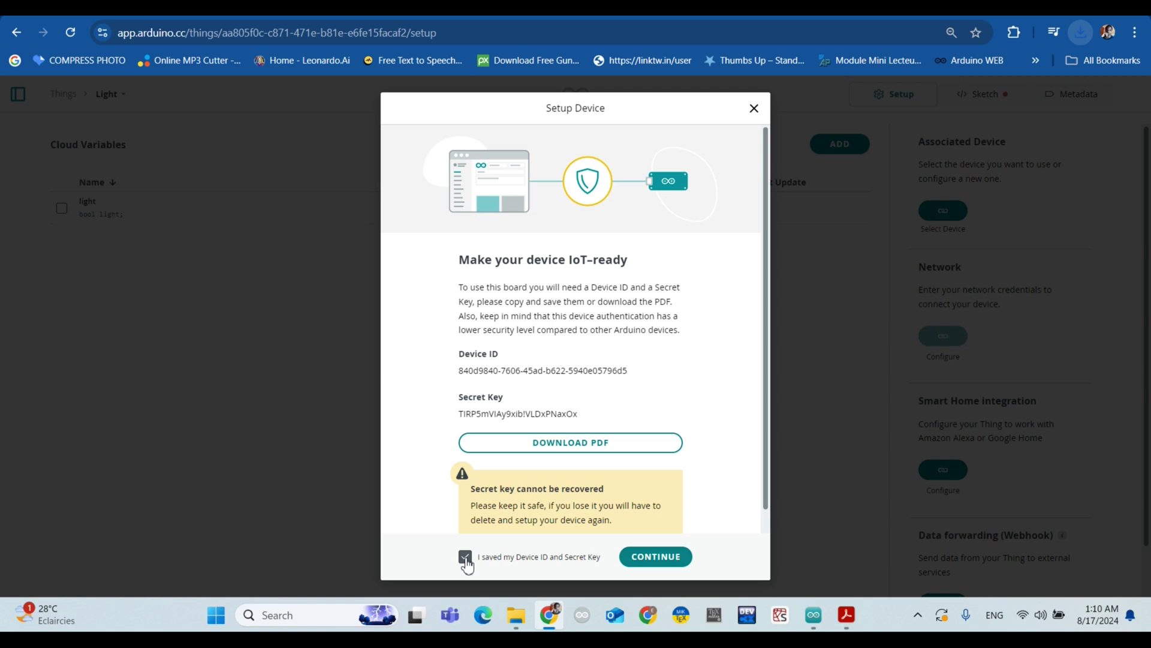
pyautogui.click(643, 558)
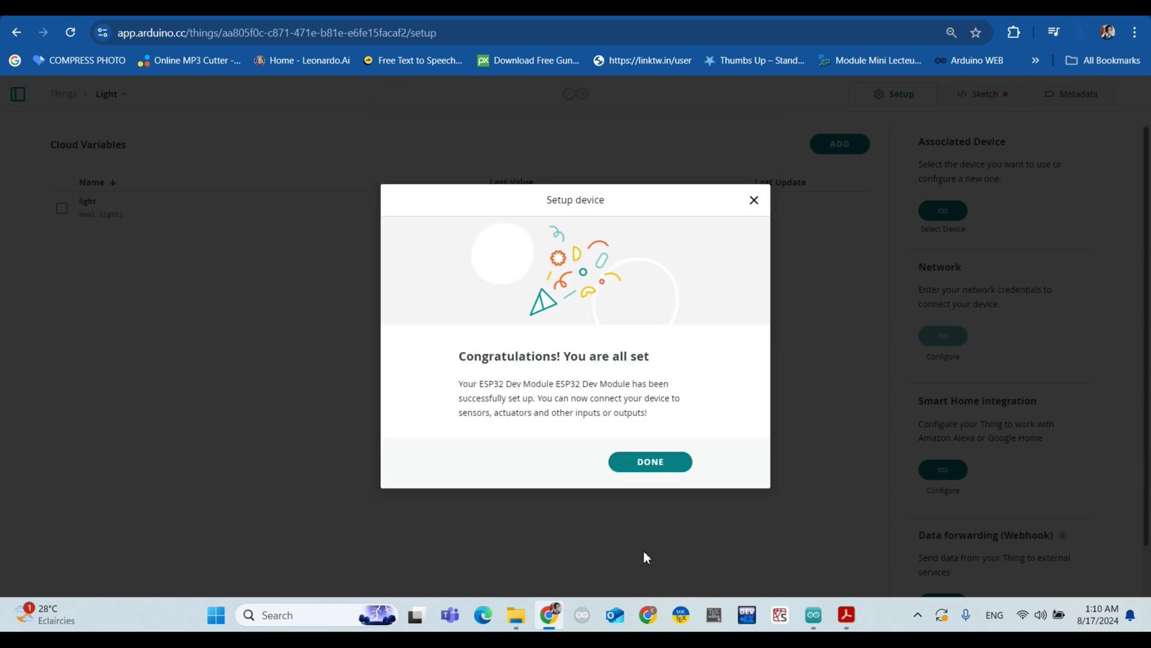
pyautogui.click(644, 464)
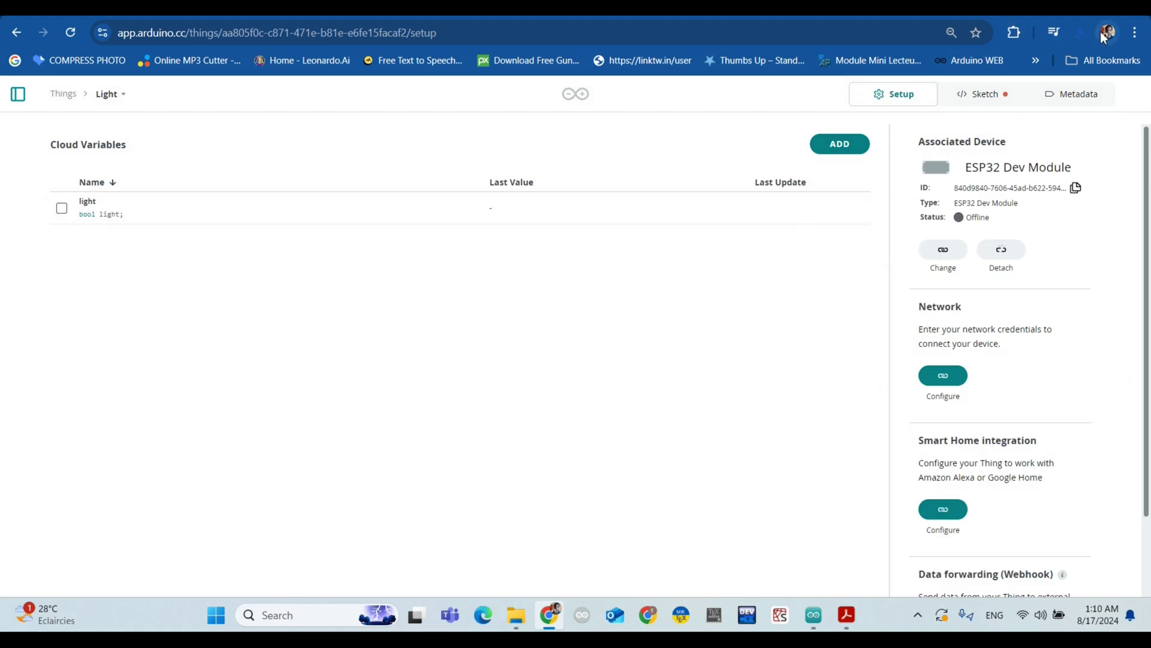
# Step: Open the newly downloaded Arduino Device Secret Key (7).pdf
pyautogui.click(1082, 35)
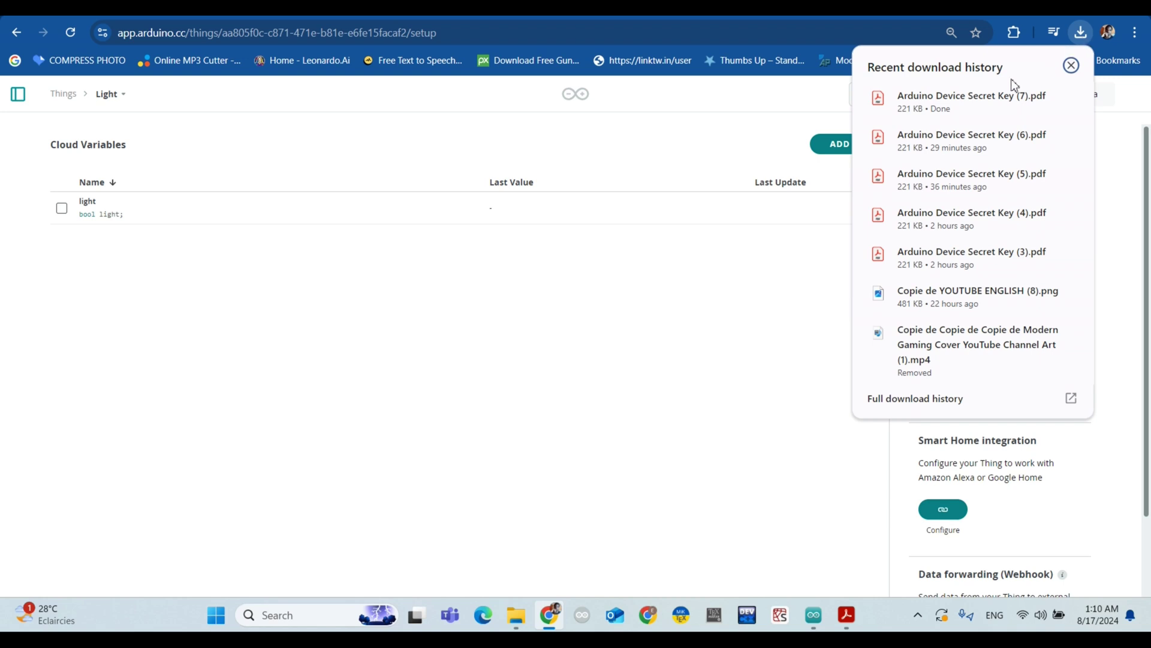
pyautogui.click(951, 107)
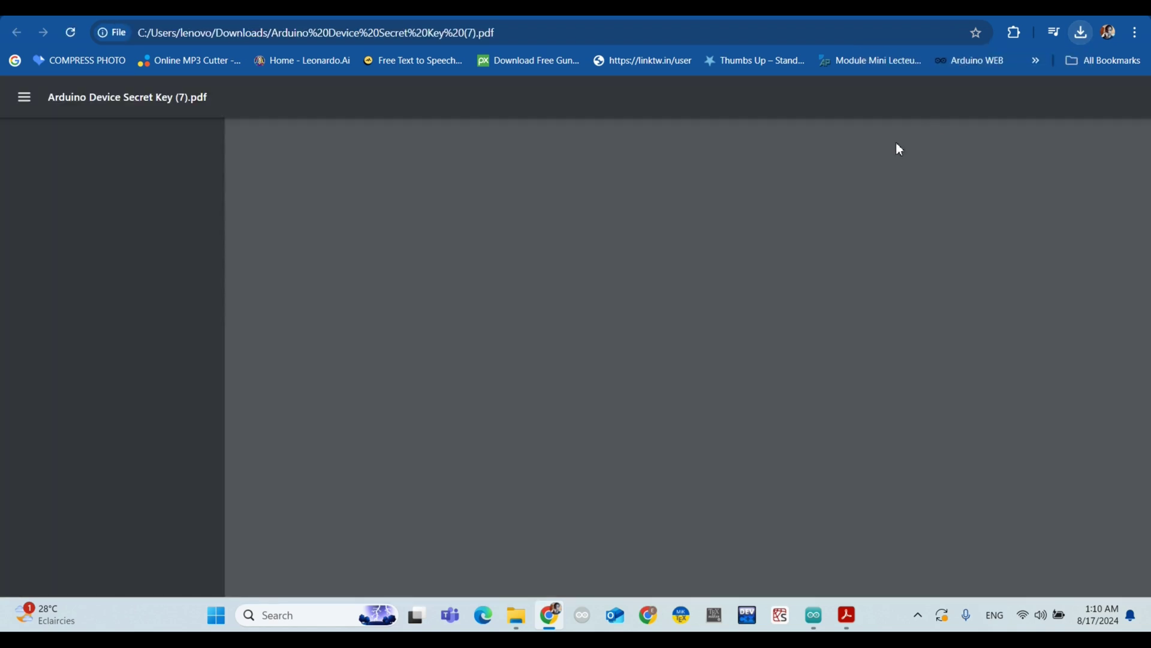
# Step: Copy the device's Secret Key from the PDF and return to the Light Thing's setup page
pyautogui.scroll(-2, 605, 422)
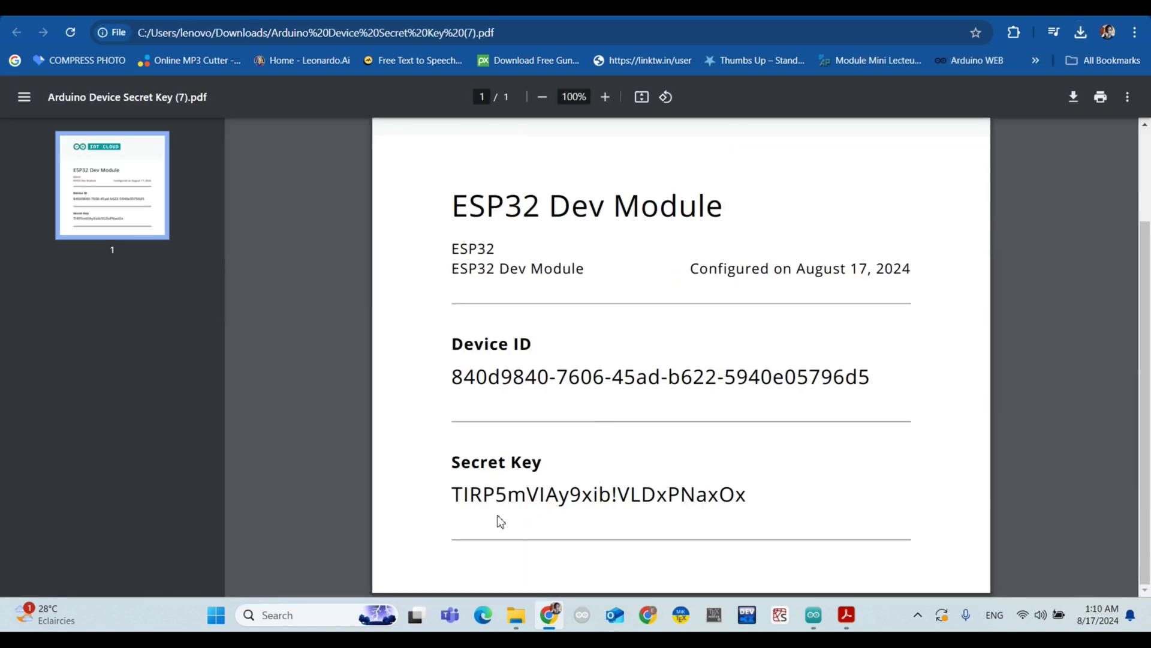
pyautogui.moveTo(451, 496); pyautogui.dragTo(738, 496)
pyautogui.rightClick(739, 495)
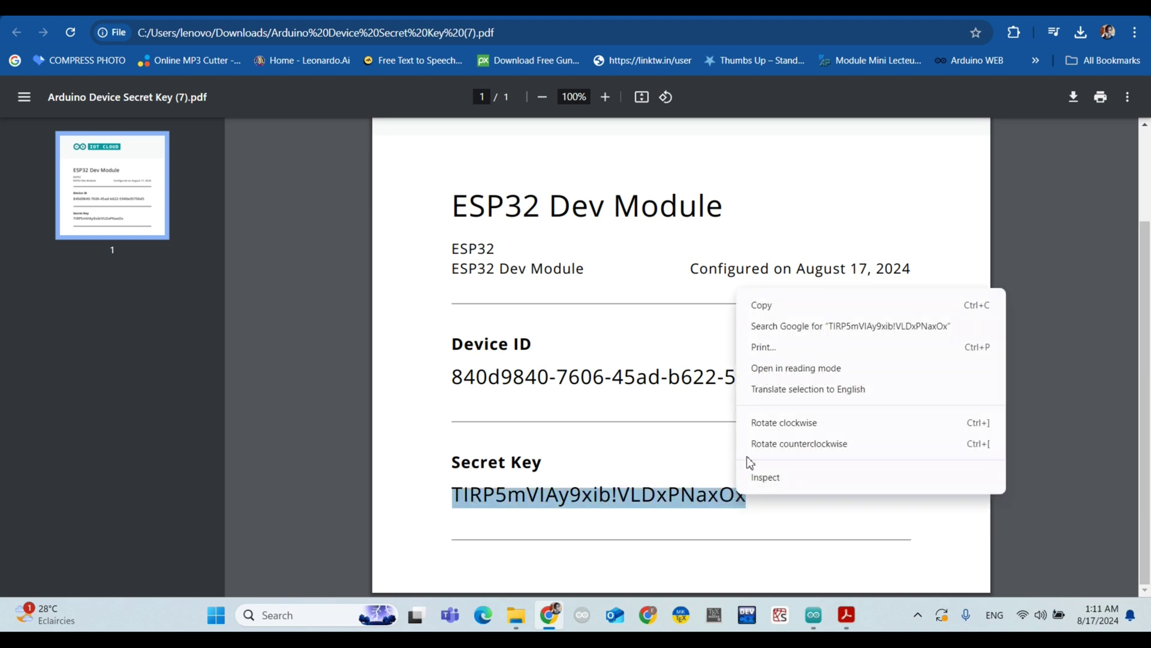
pyautogui.click(760, 307)
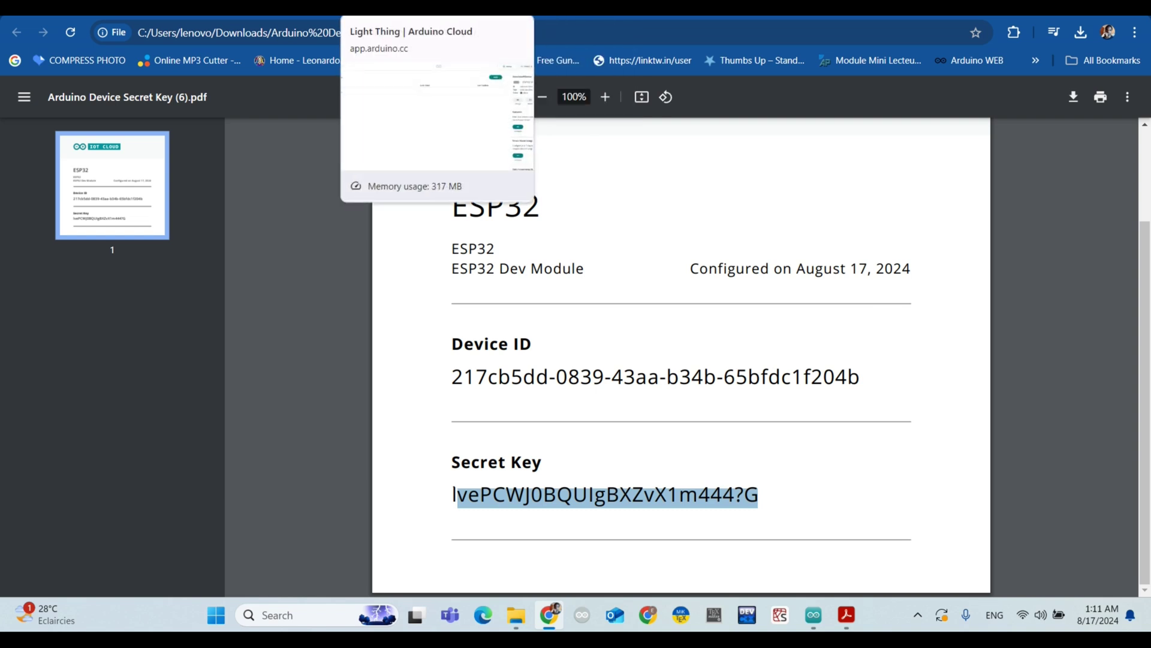
pyautogui.hotkey('ctrl', 'Tab')
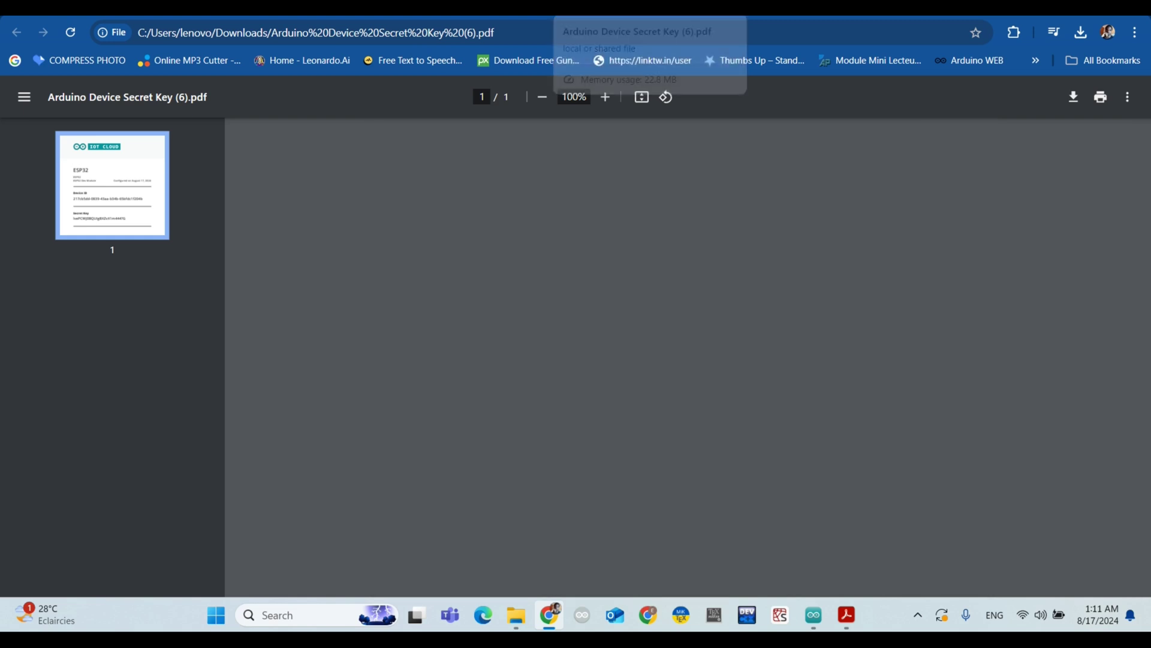
pyautogui.hotkey('ctrl', 'Tab')
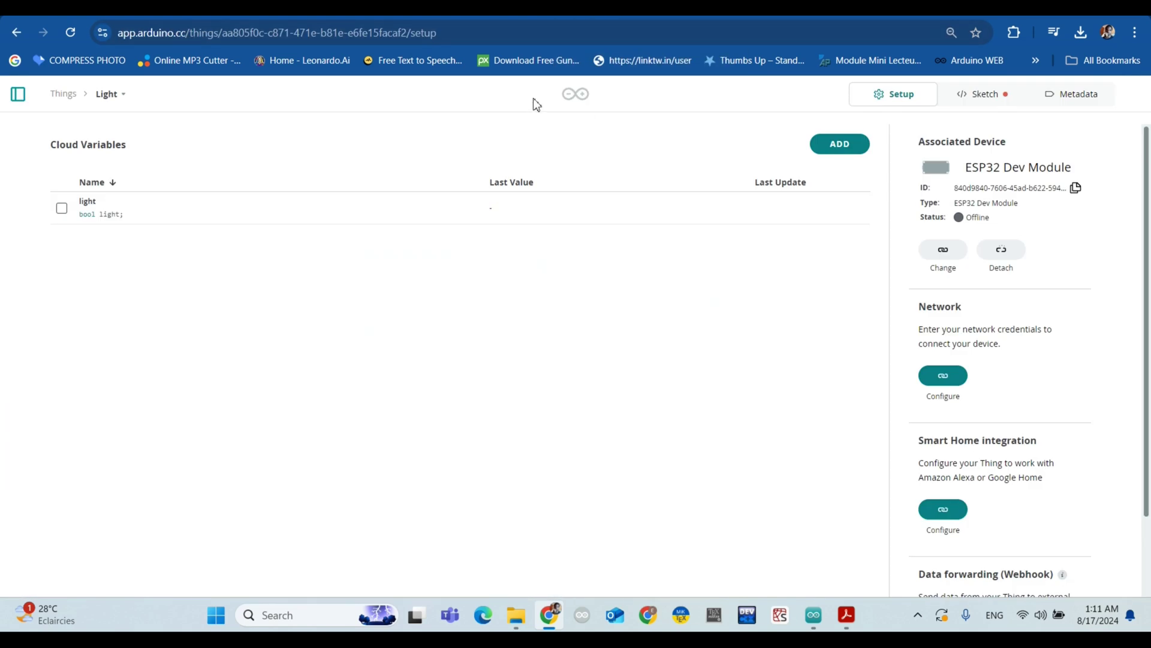
# Step: Configure the Thing's network with the saved Wi-Fi name and password, paste the copied Secret Key, check it, and save
pyautogui.click(943, 375)
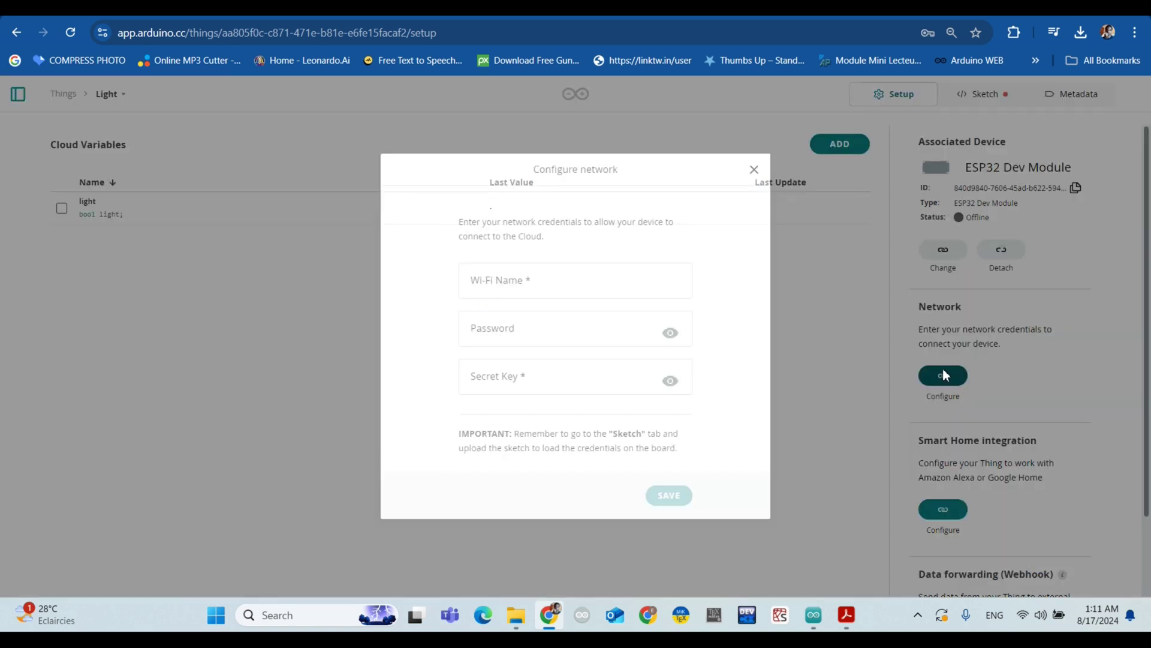
pyautogui.click(533, 380)
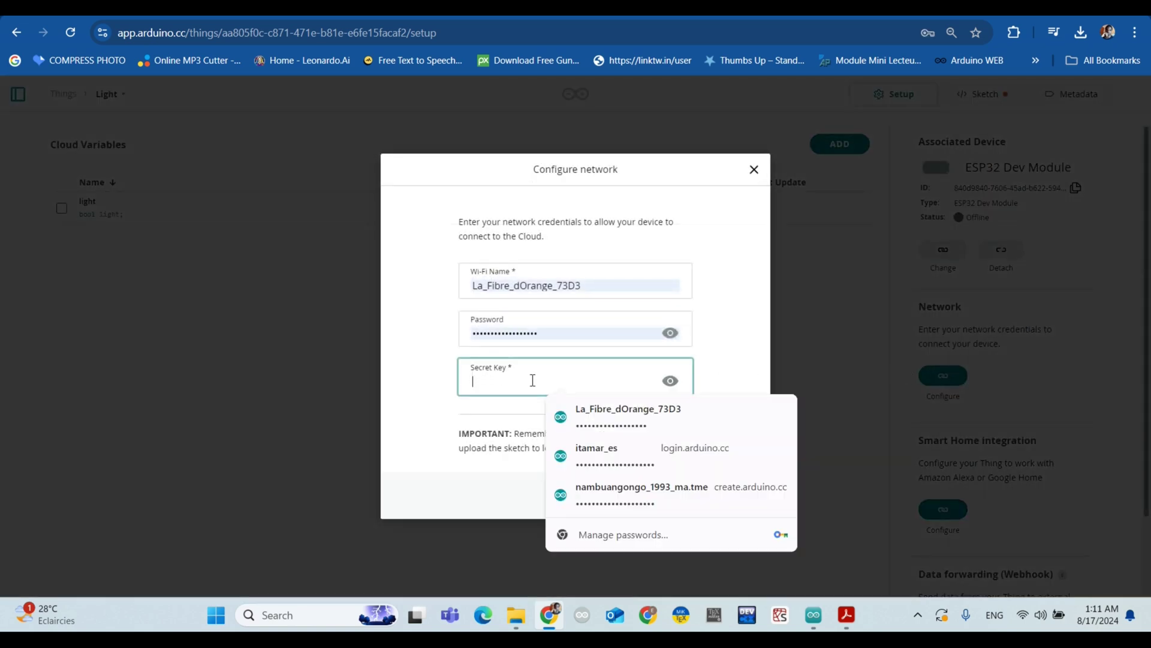
pyautogui.rightClick(532, 380)
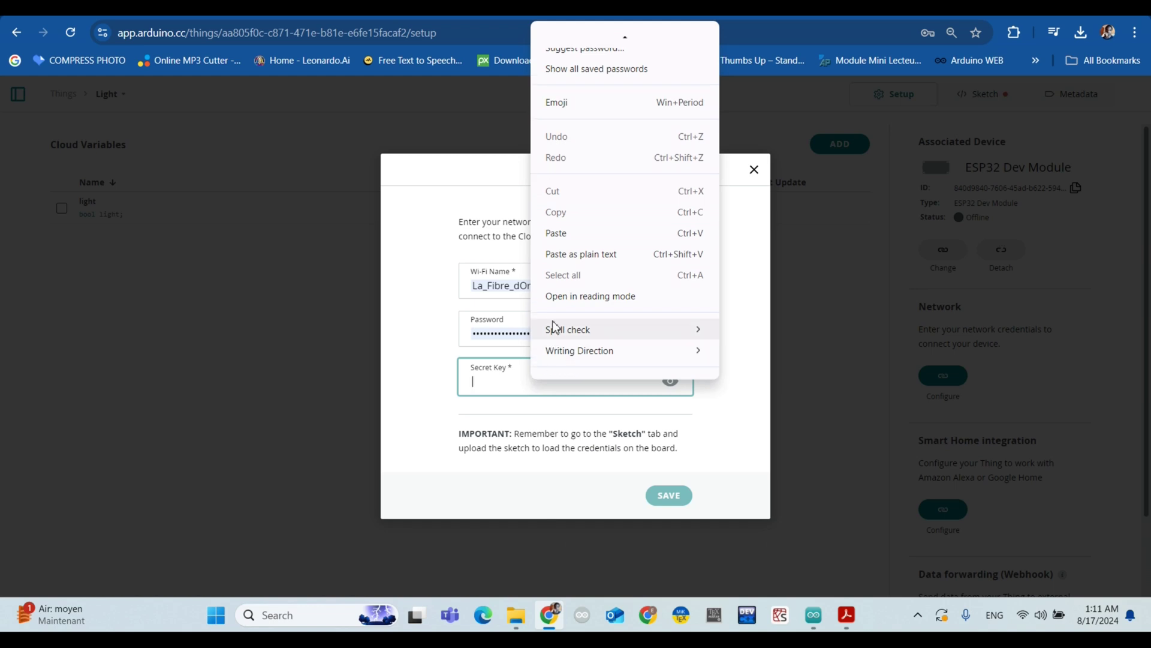
pyautogui.click(566, 234)
pyautogui.click(670, 381)
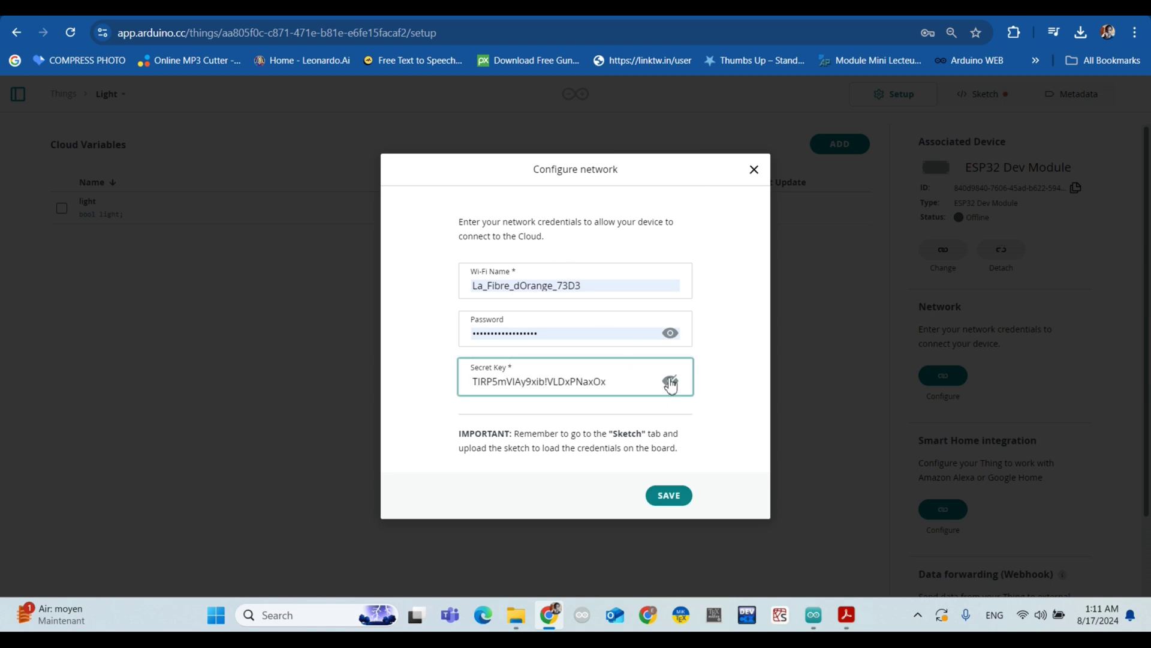
pyautogui.click(670, 382)
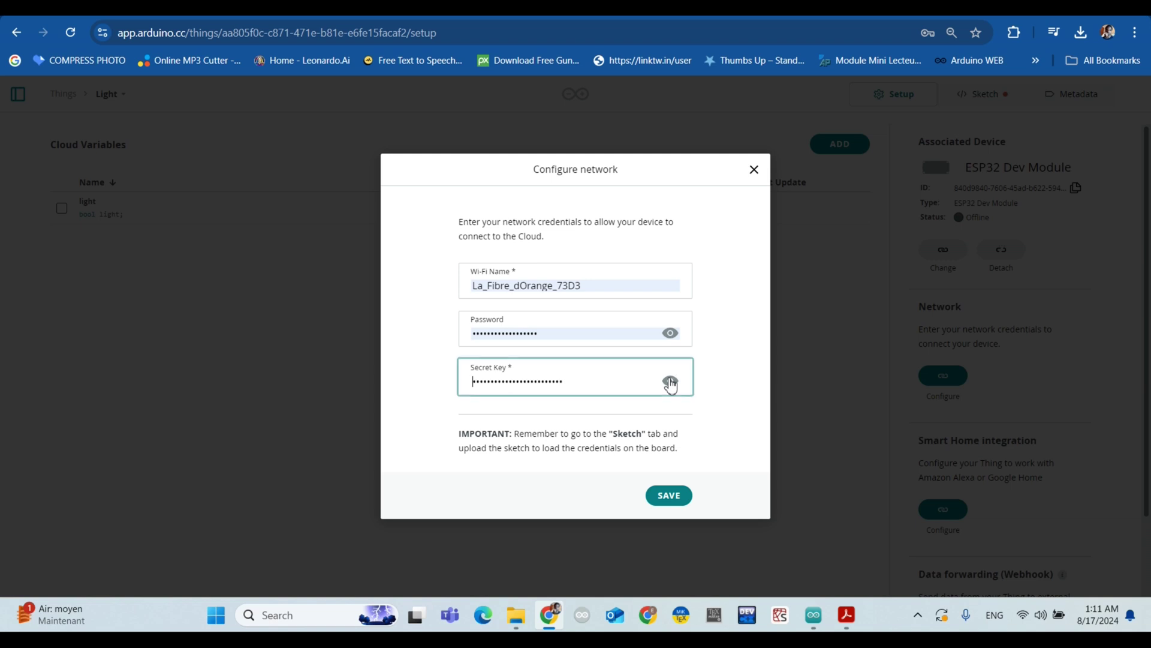
pyautogui.click(667, 496)
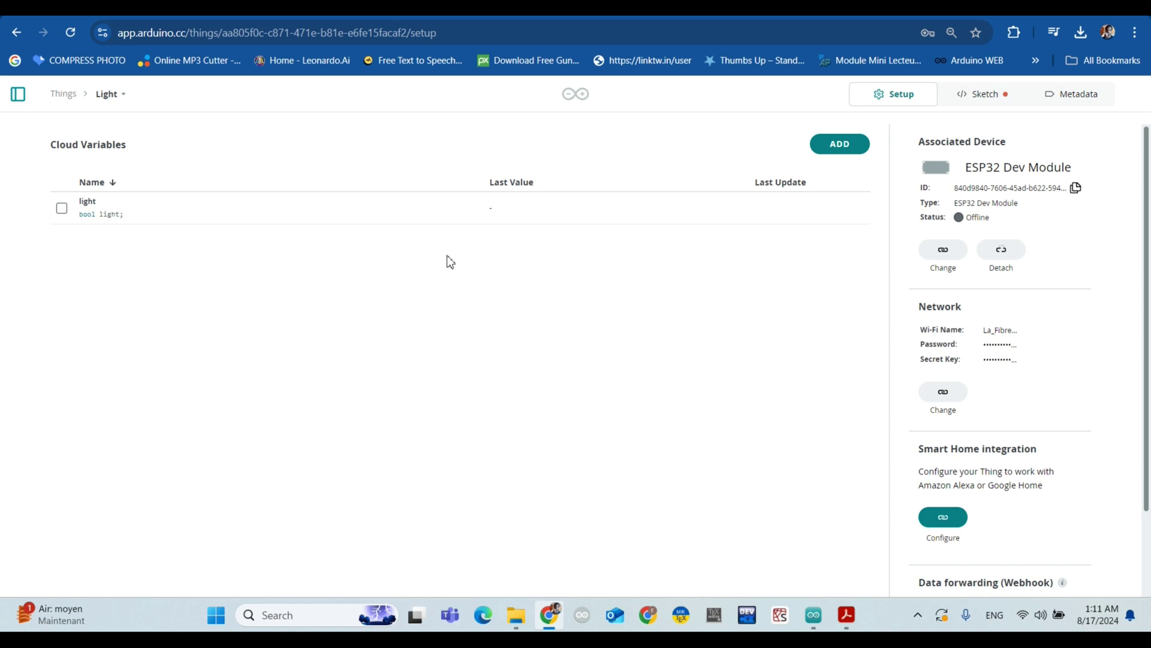
# Step: Leave the Light Thing and create a new dashboard
pyautogui.click(62, 95)
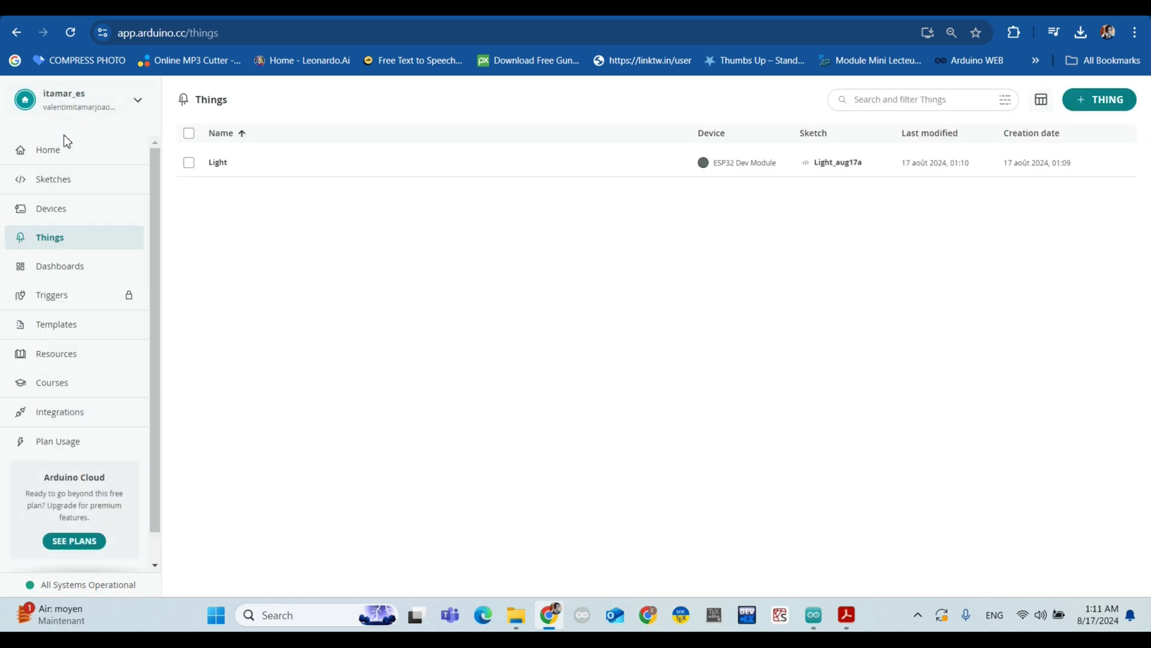
pyautogui.click(73, 276)
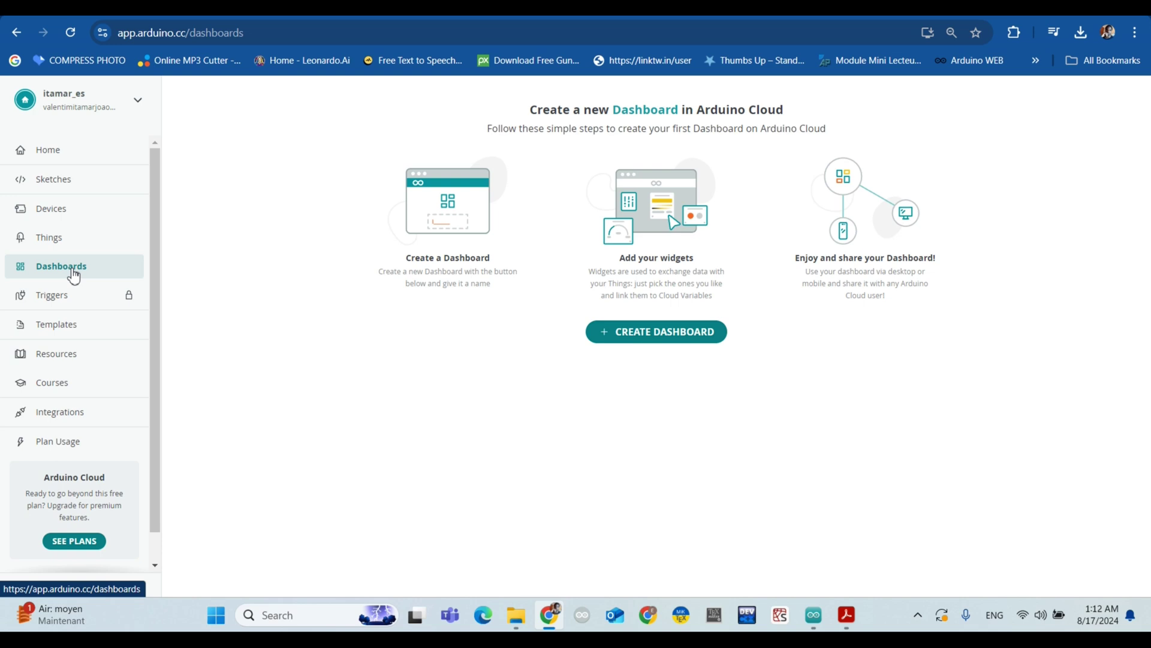
pyautogui.click(638, 335)
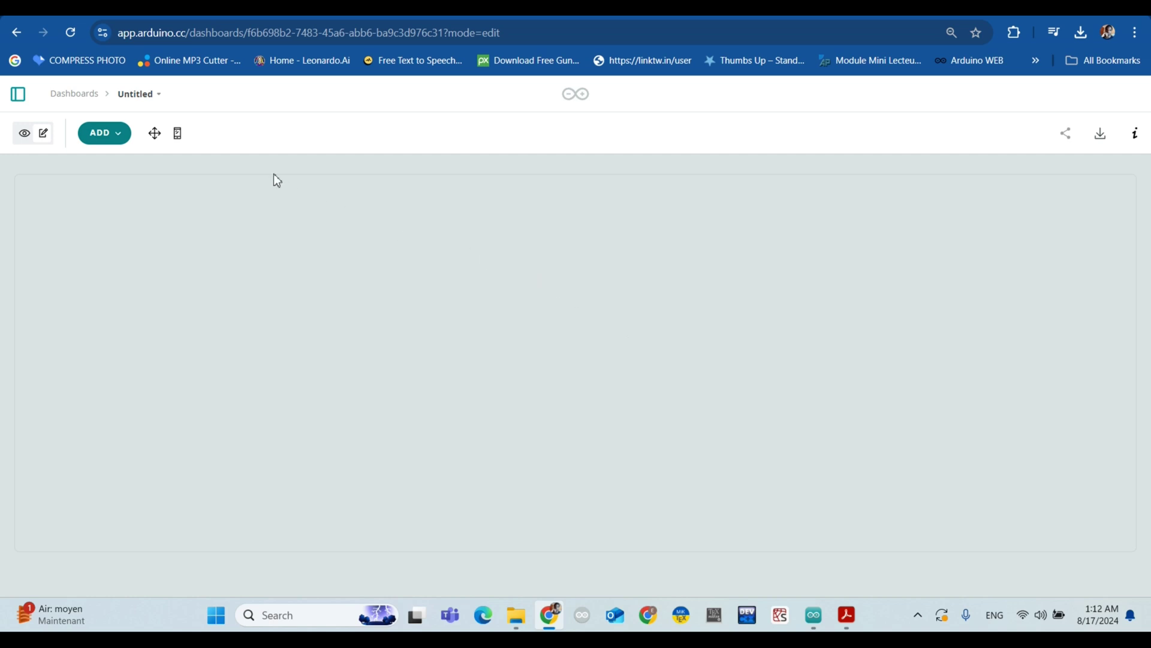
# Step: Rename the new dashboard as Light Control
pyautogui.click(146, 97)
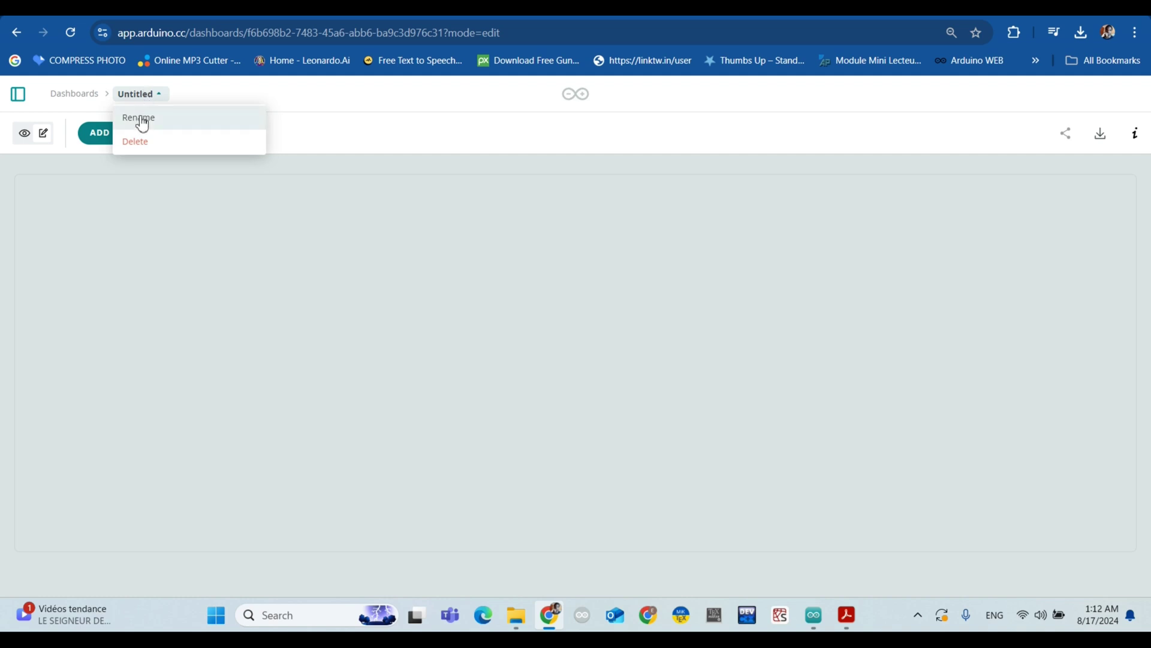
pyautogui.click(142, 124)
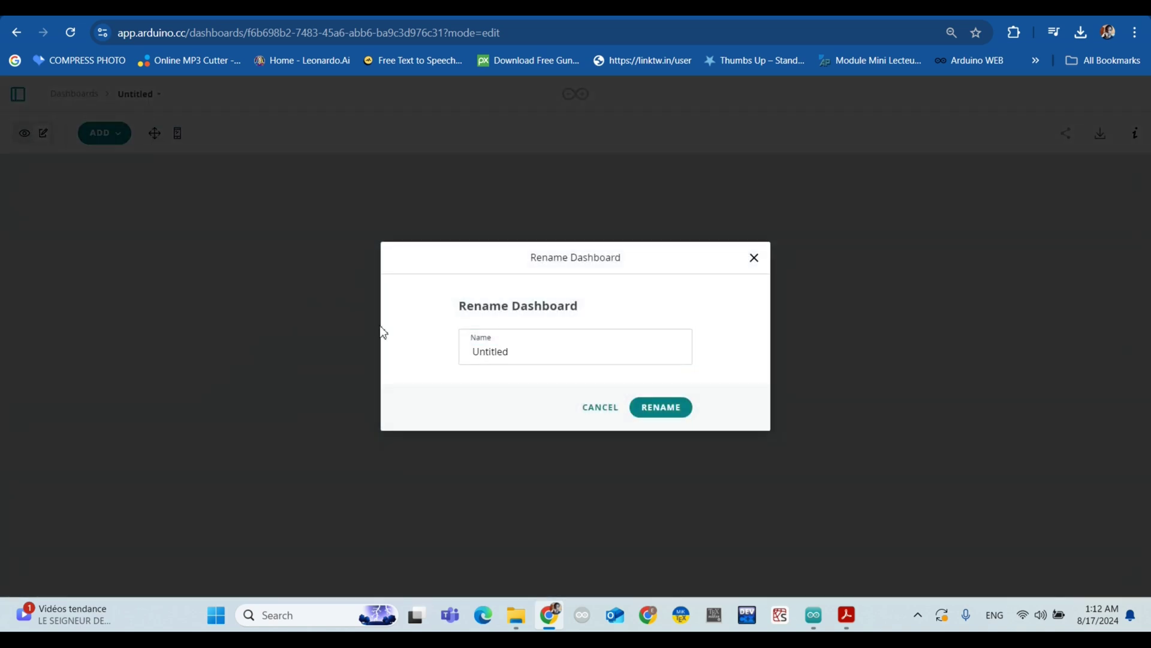
pyautogui.doubleClick(487, 357)
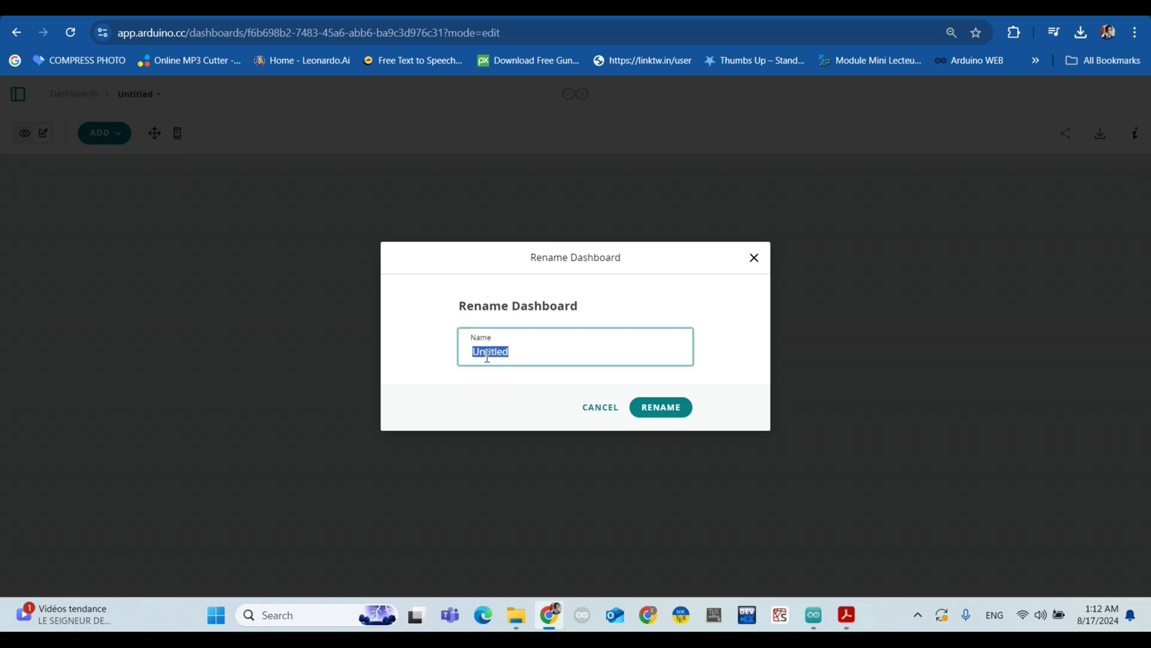
pyautogui.press('capslock')
pyautogui.write('4')
pyautogui.press('capslock')
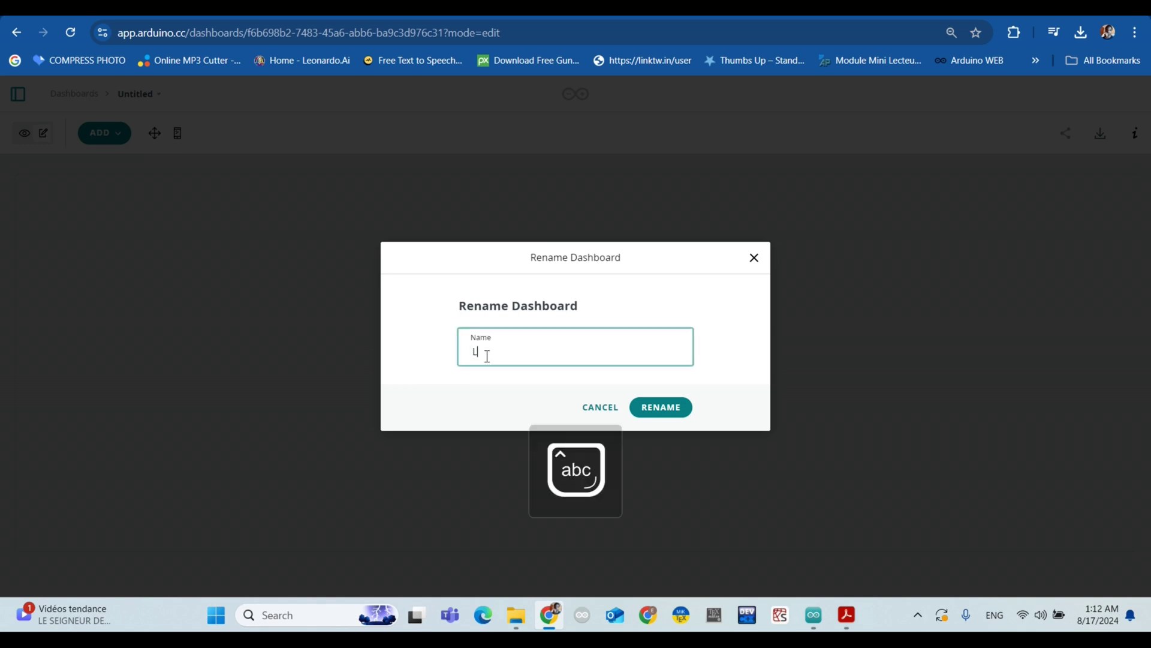
pyautogui.write('ight')
pyautogui.press('capslock')
pyautogui.write('C')
pyautogui.press('capslock')
pyautogui.write('ontrol')
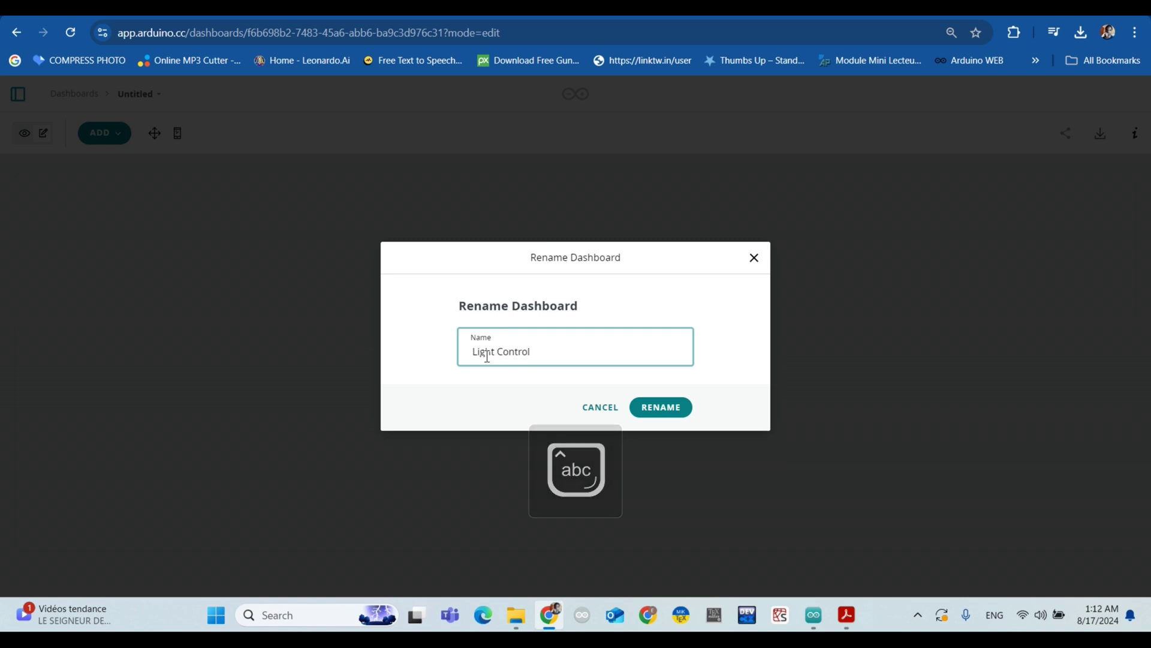
pyautogui.click(662, 415)
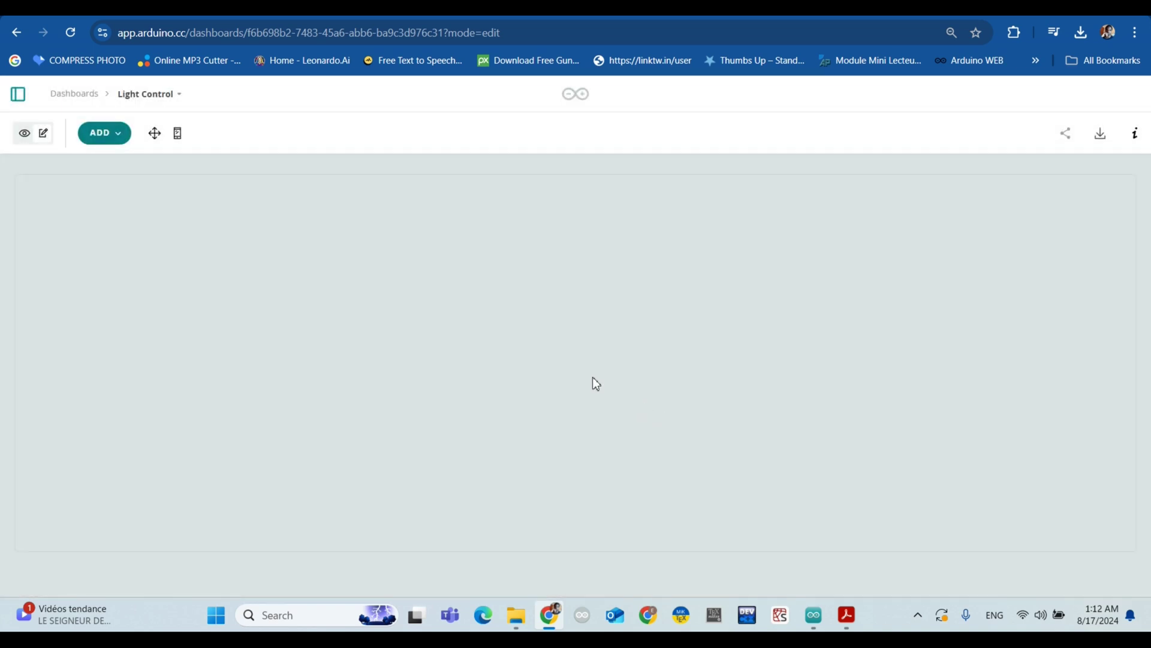
# Step: Add a Switch widget to the Light Control dashboard and name it SWITCH
pyautogui.click(104, 135)
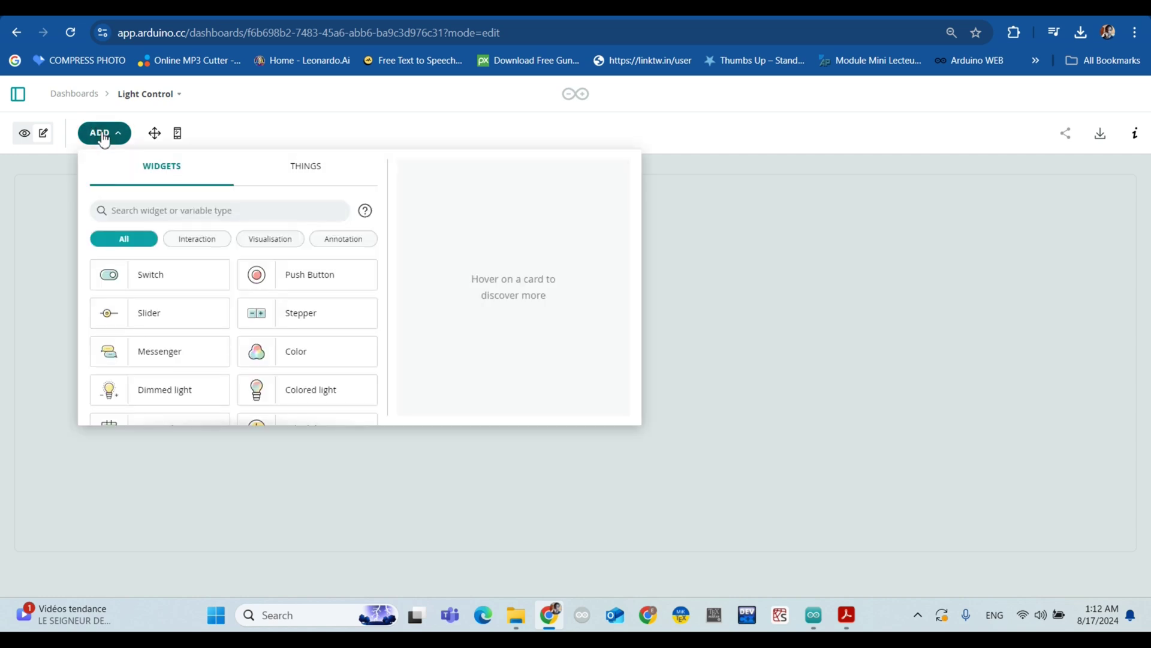
pyautogui.click(143, 277)
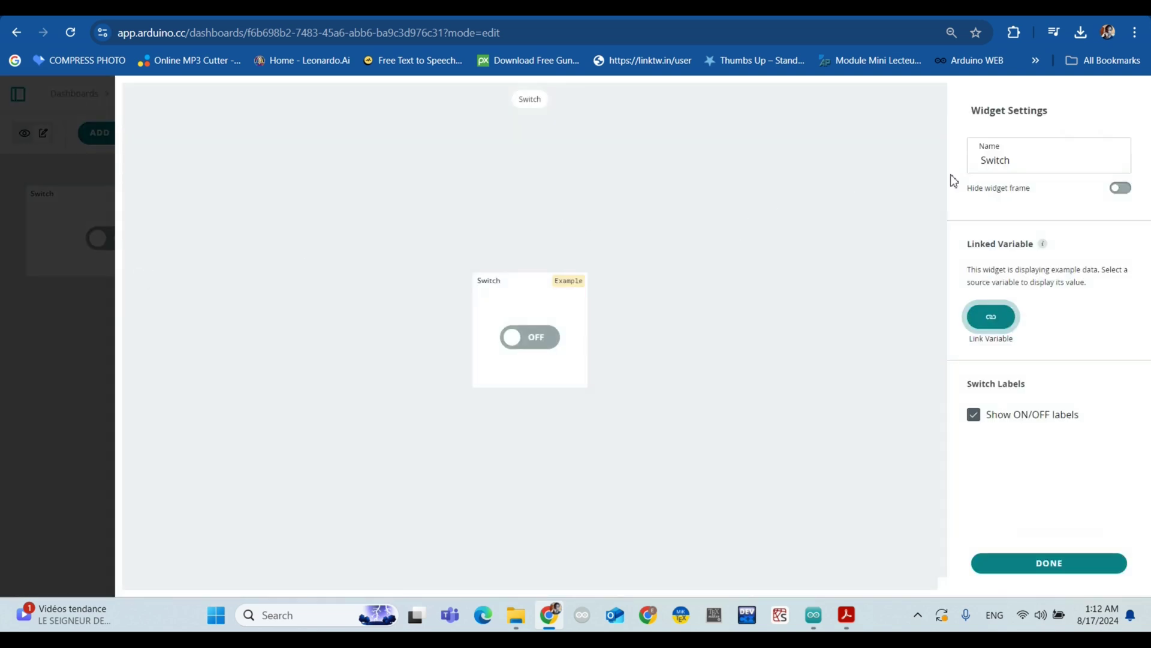
pyautogui.doubleClick(999, 163)
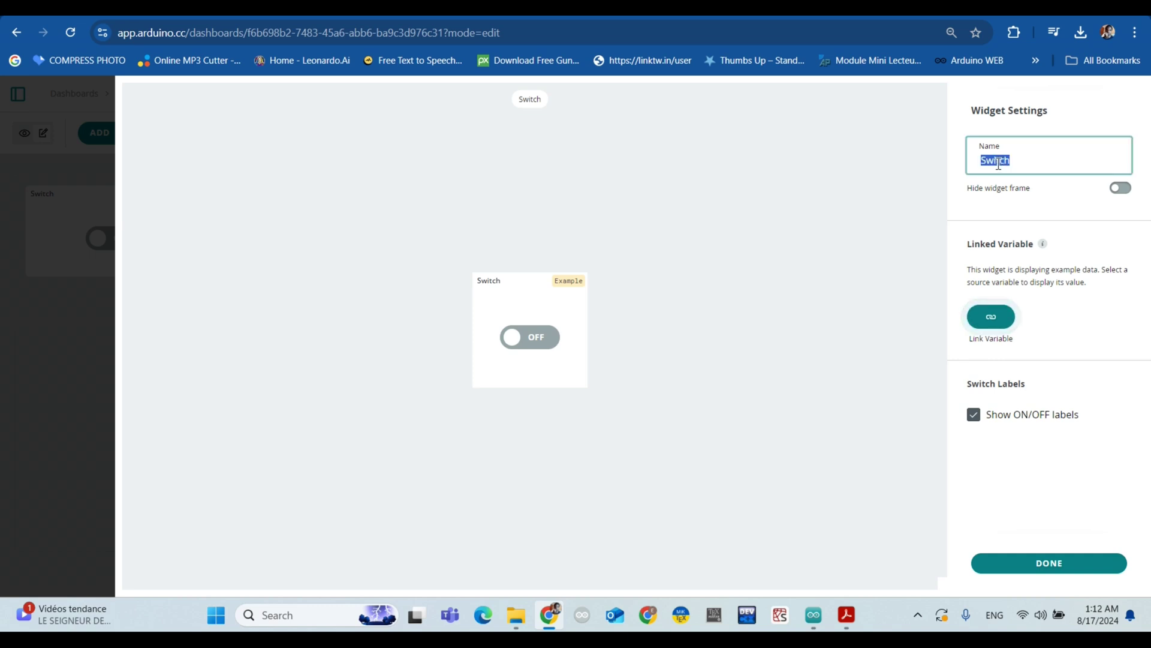
pyautogui.press('capslock')
pyautogui.write('S')
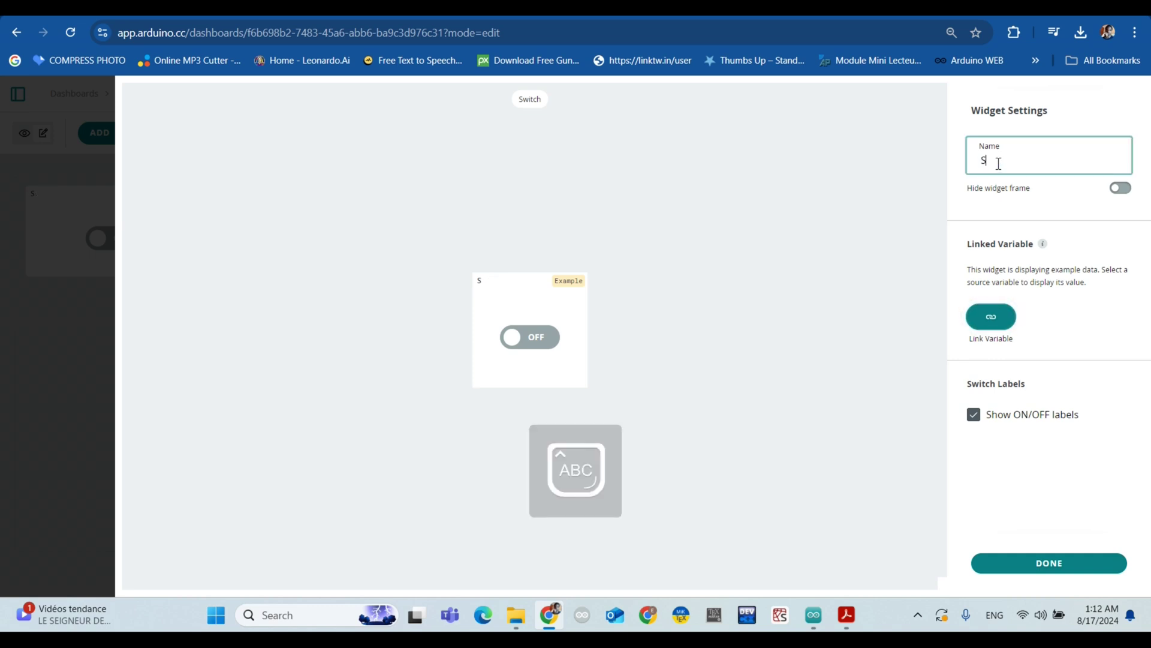
pyautogui.write('WITCH')
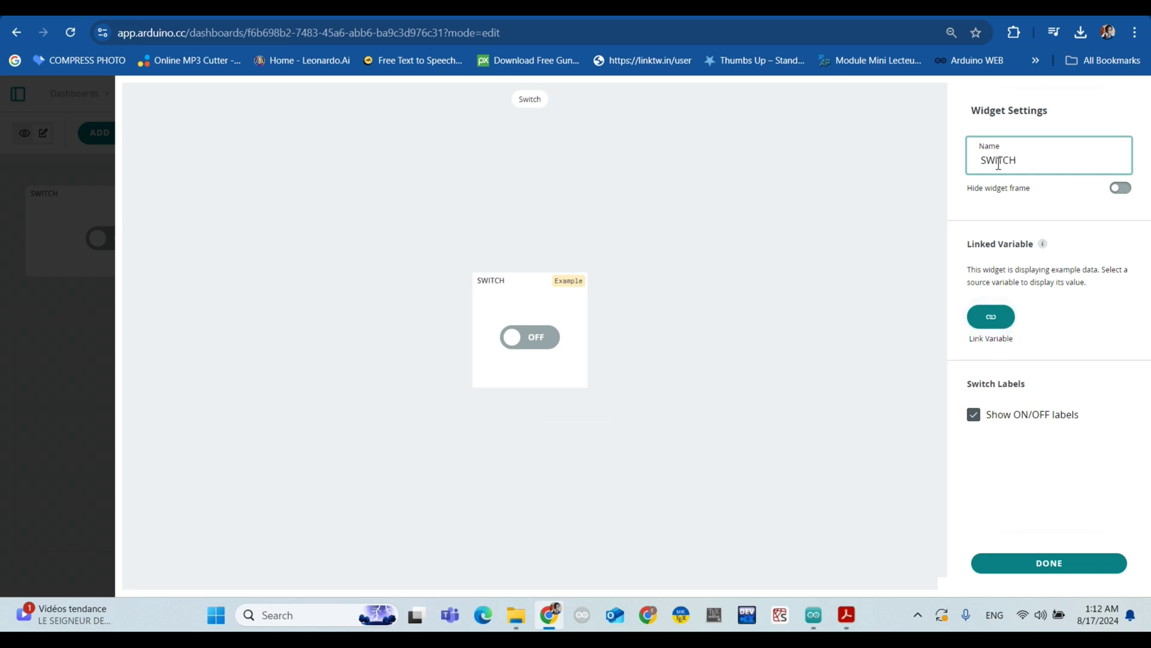
# Step: Link the SWITCH widget to the Light Thing's Boolean variable light and finish its settings with the Thing name shown
pyautogui.click(1011, 317)
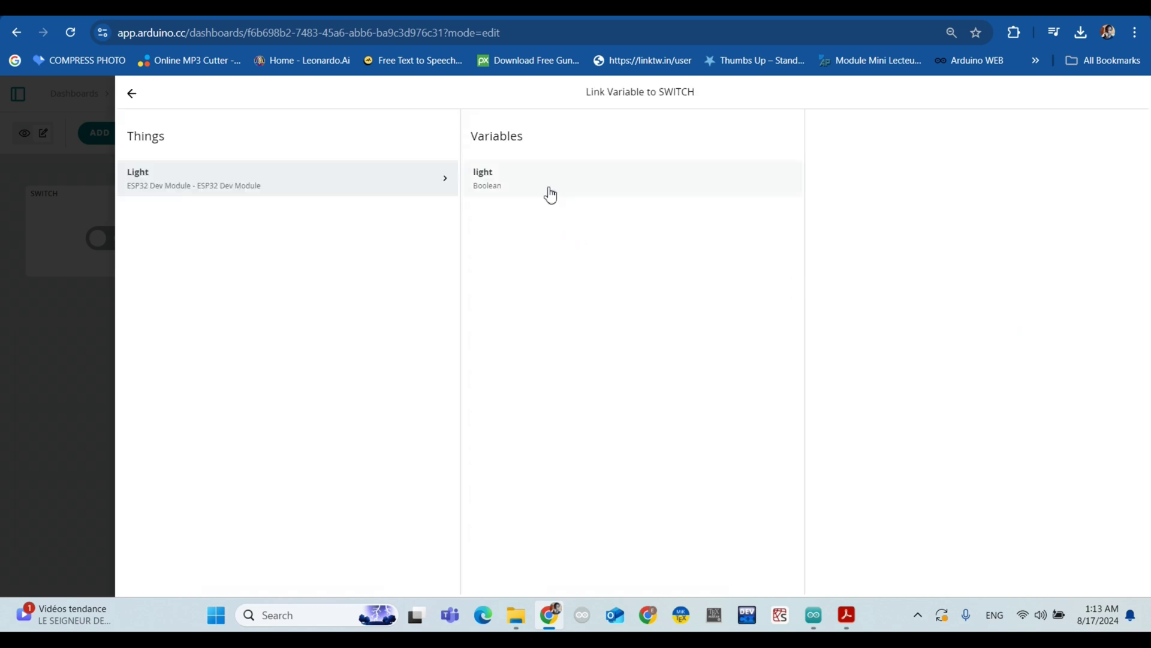
pyautogui.click(551, 195)
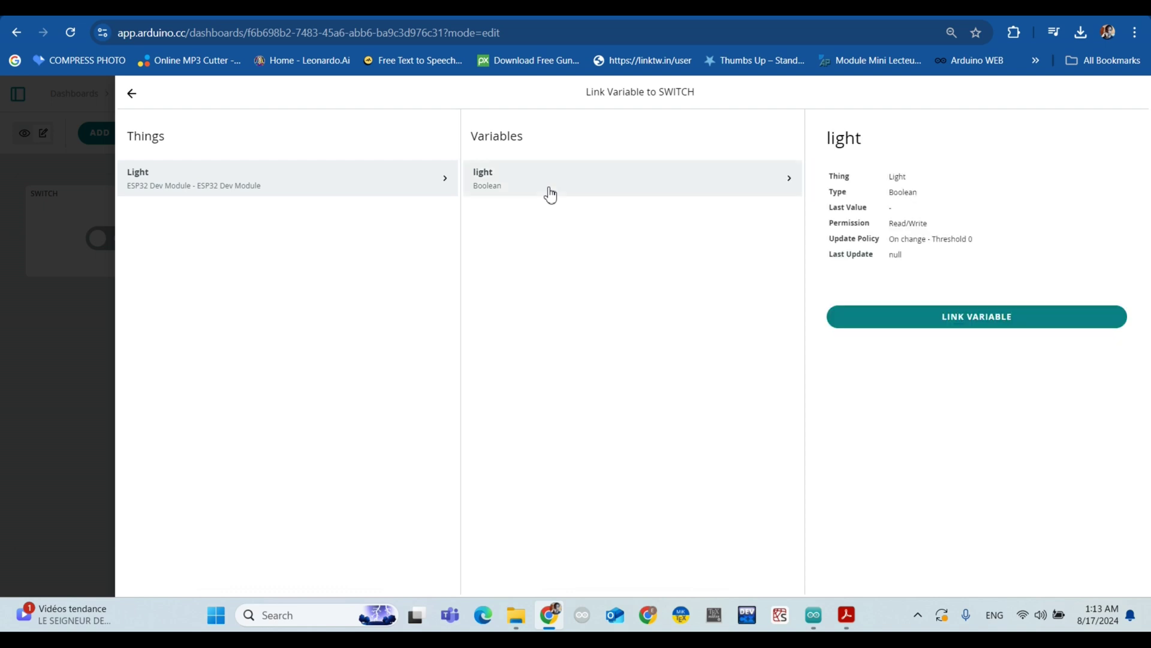
pyautogui.click(907, 324)
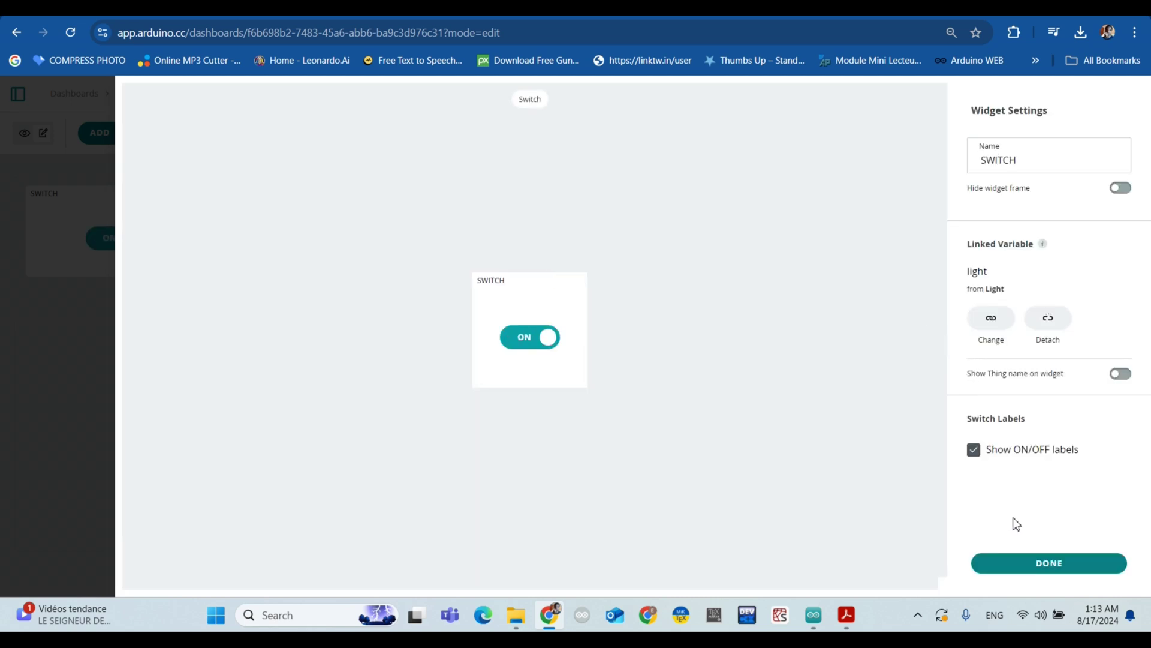
pyautogui.click(1121, 378)
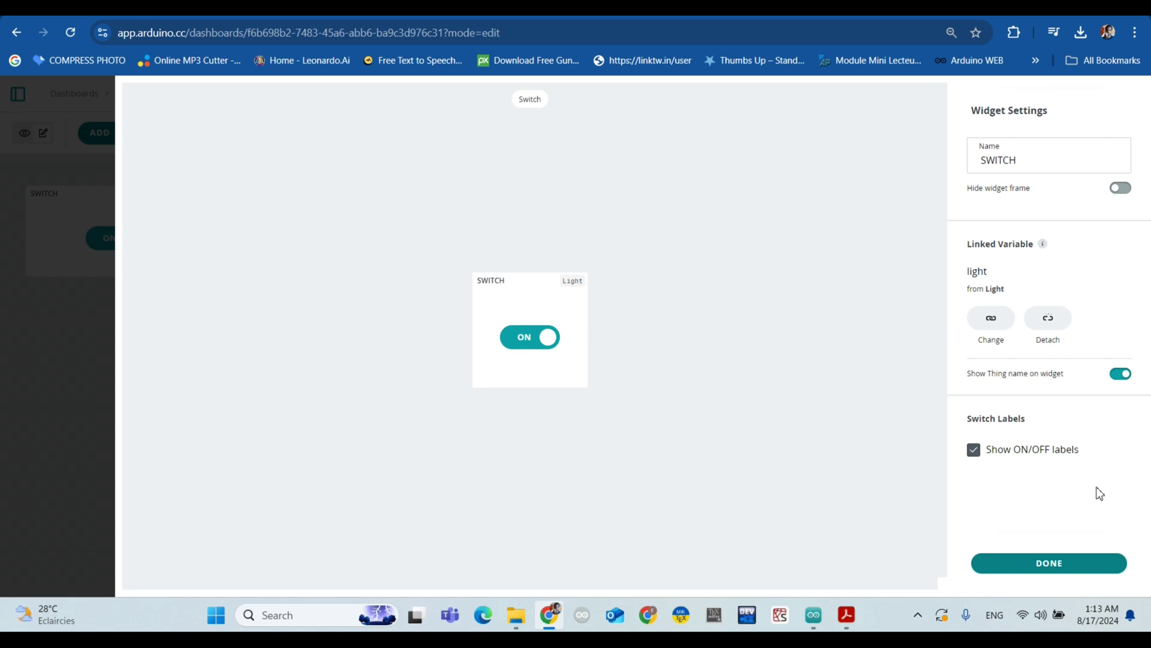
pyautogui.click(1072, 565)
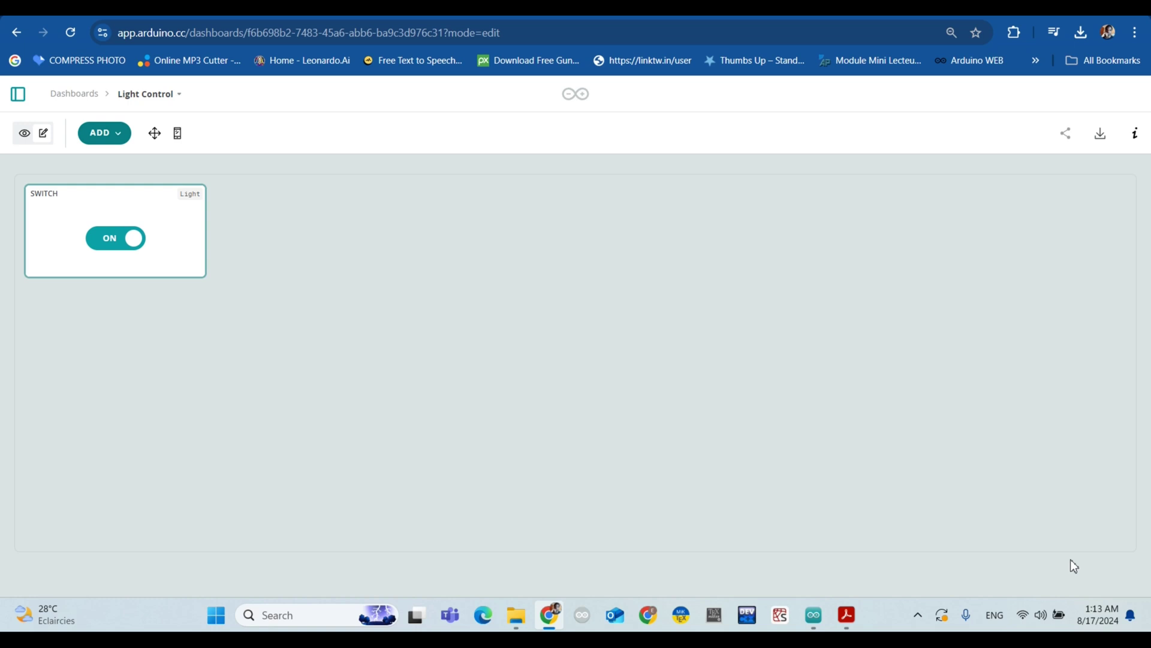
# Step: In the mobile layout, move the SWITCH widget lower and enlarge it to nearly the canvas width, save the arrangement, and return to the dashboards list
pyautogui.click(177, 137)
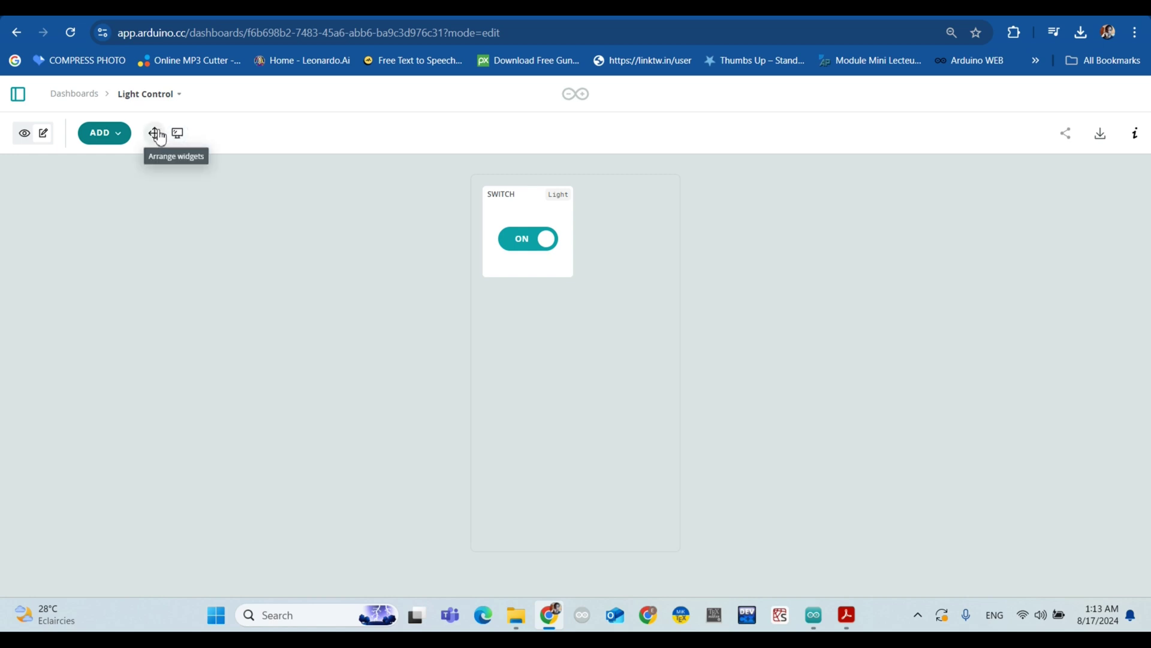
pyautogui.click(157, 134)
pyautogui.moveTo(513, 201); pyautogui.dragTo(512, 416)
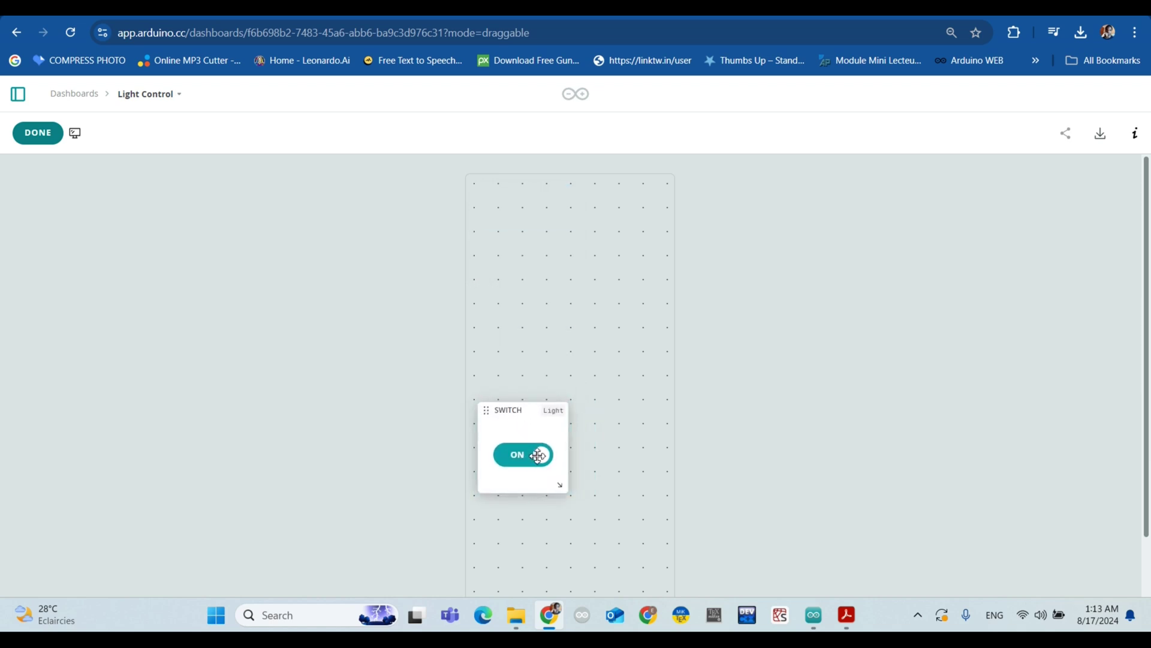
pyautogui.moveTo(560, 484); pyautogui.dragTo(681, 520)
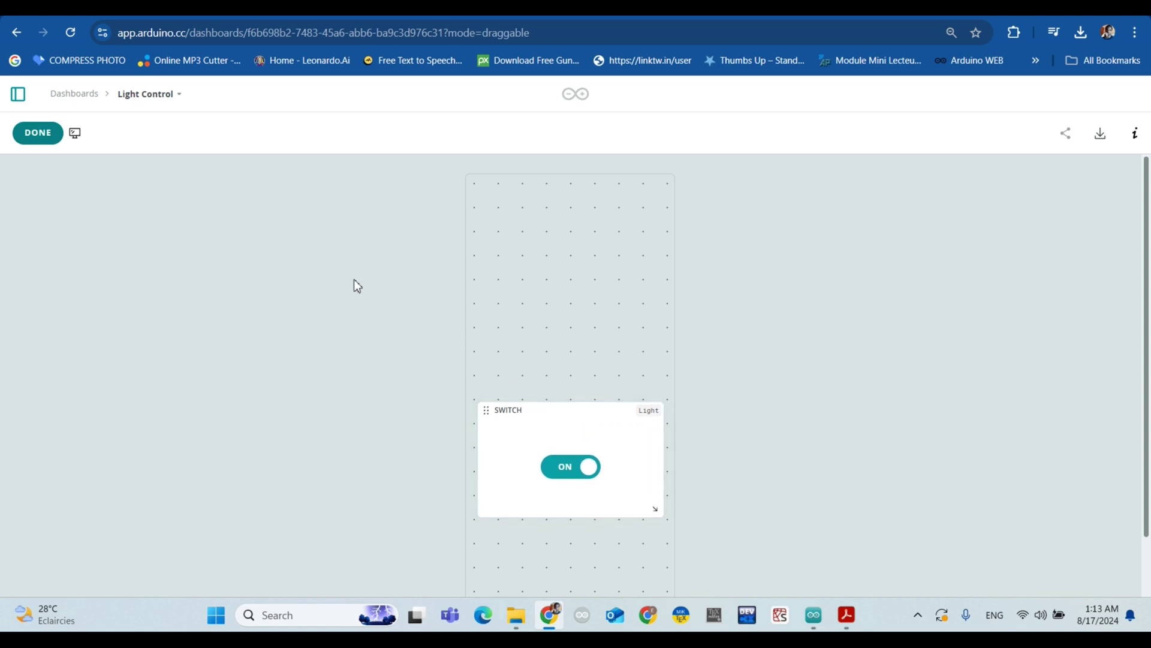
pyautogui.click(29, 141)
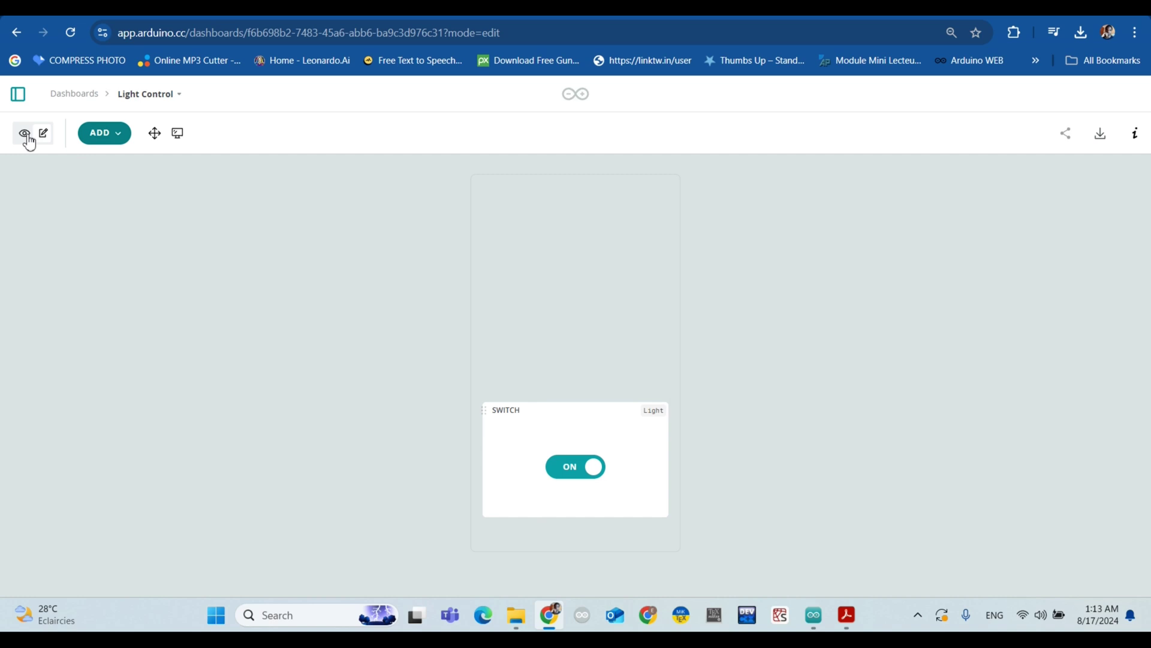
pyautogui.click(73, 94)
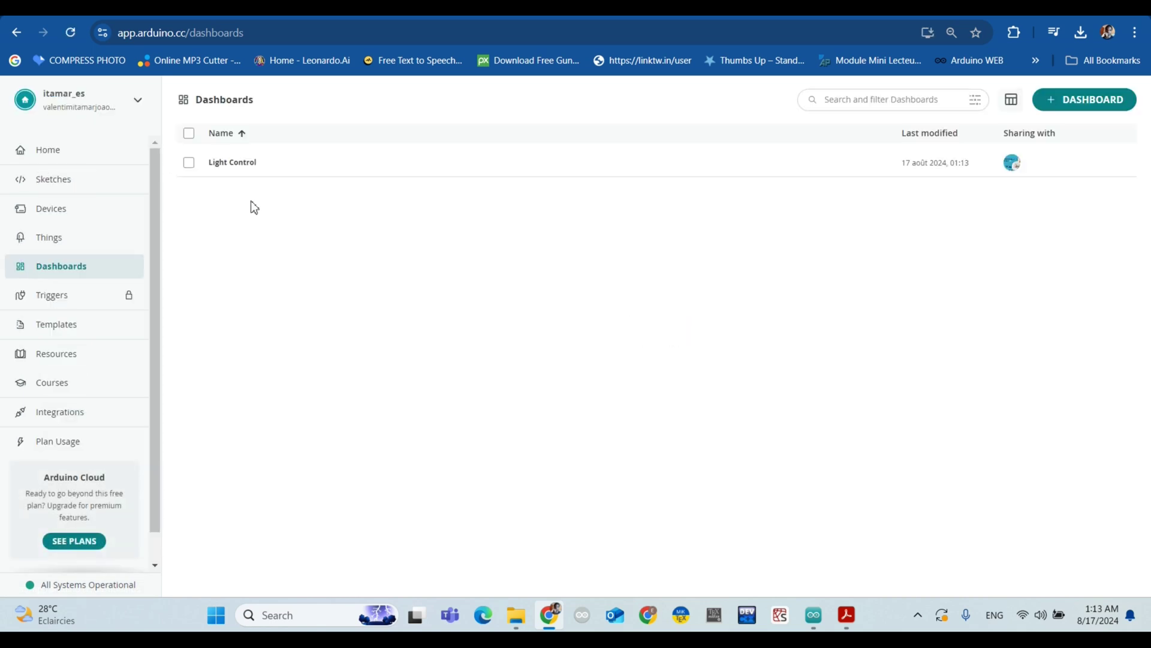
# Step: Open the Light Thing from the Things list, check its device status, and show its sketch
pyautogui.click(86, 241)
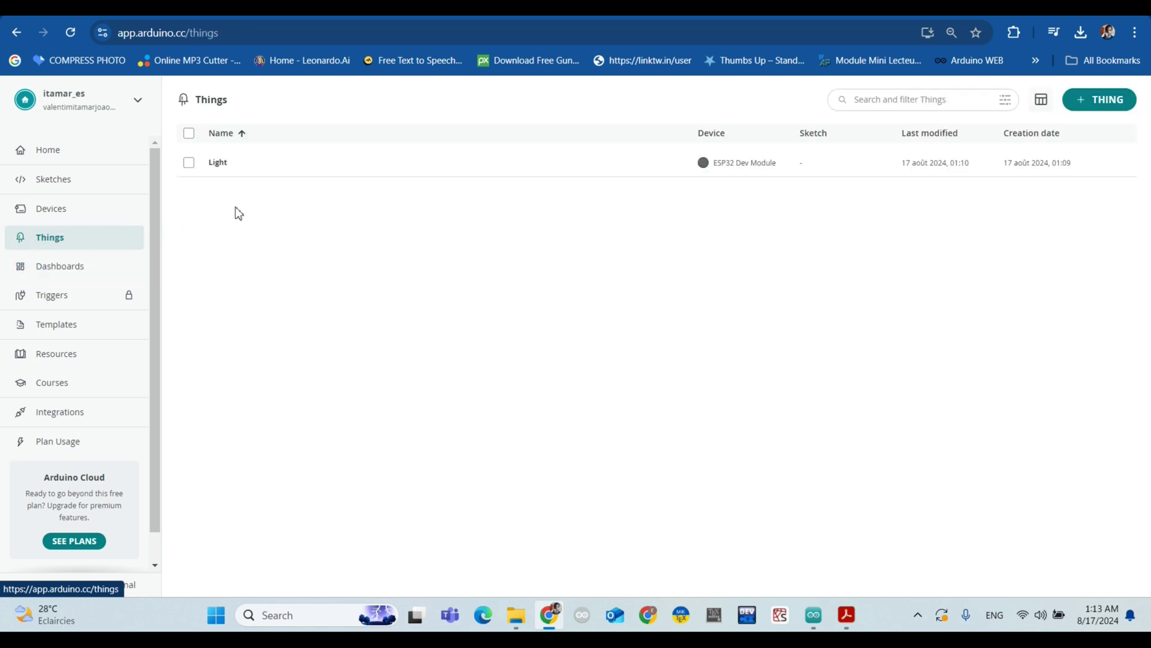
pyautogui.click(355, 170)
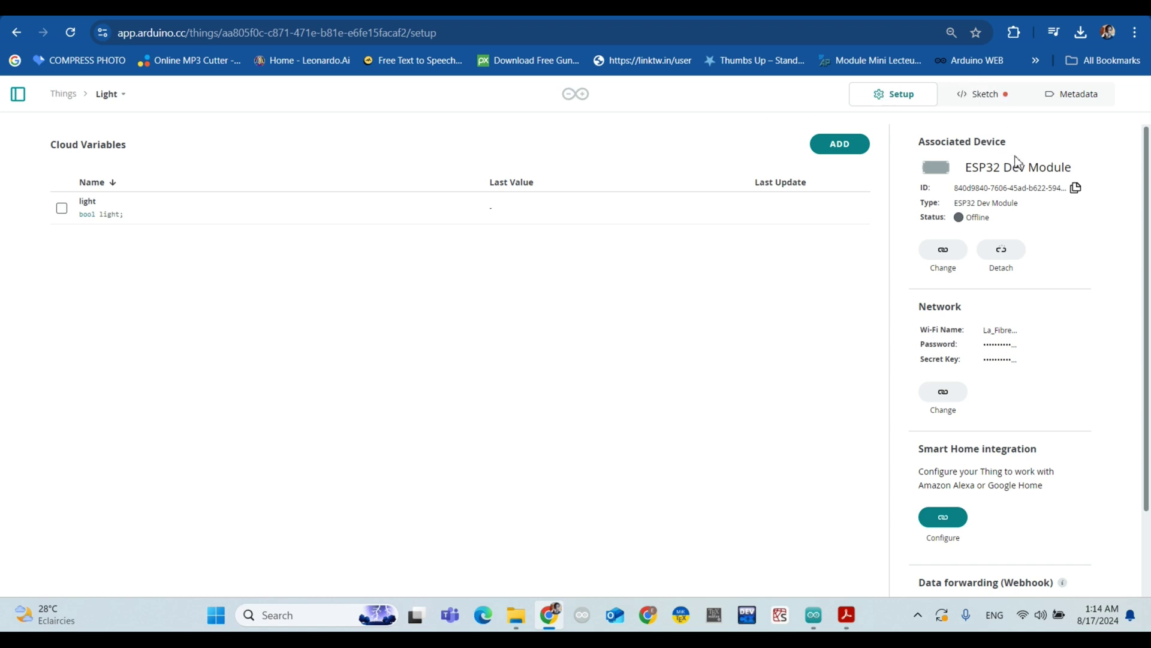
pyautogui.tripleClick(957, 219)
pyautogui.click(957, 219)
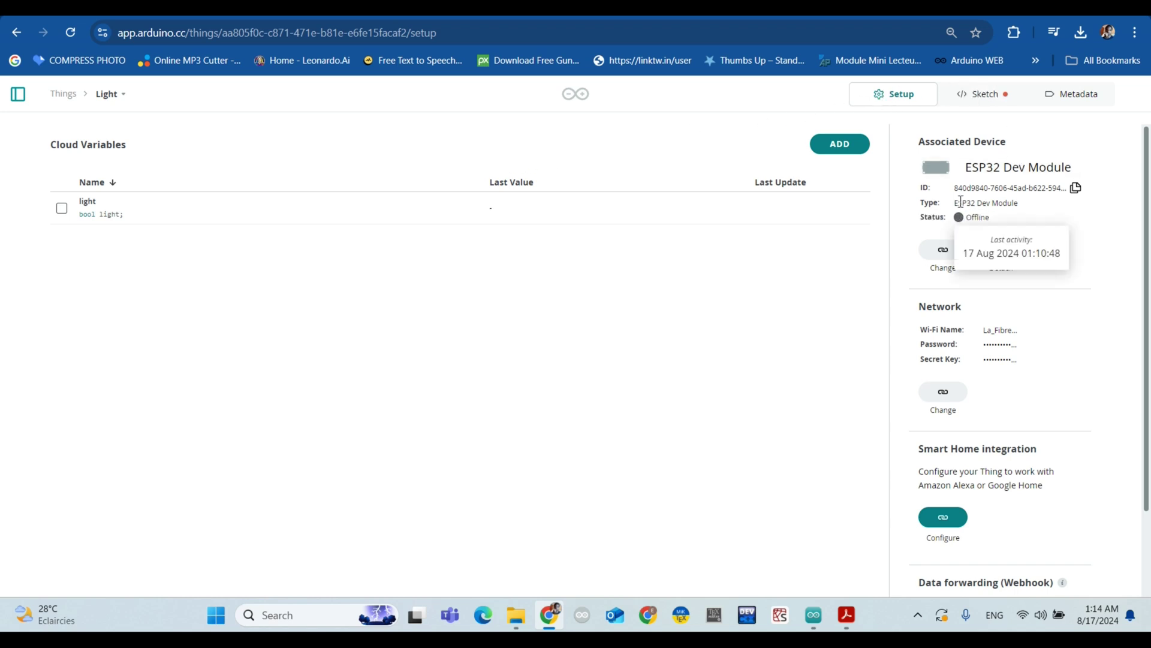
pyautogui.click(974, 98)
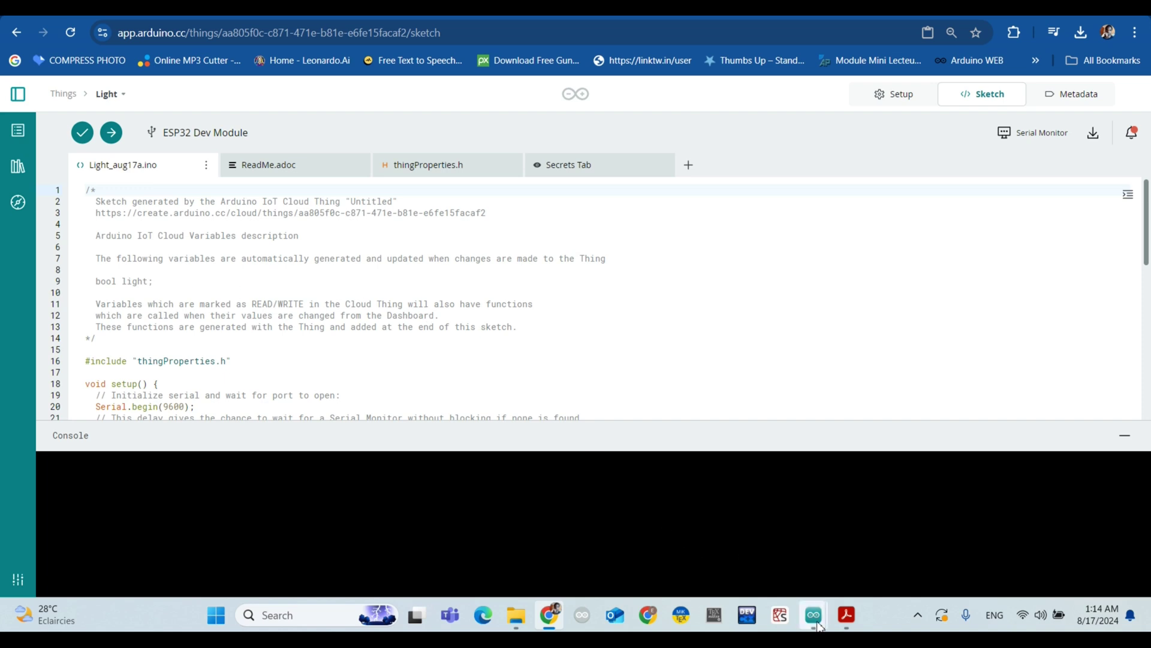
# Step: Switch to Arduino IDE and copy the entire code of externePushButtonANDcloudLIGHTcontrol.ino
pyautogui.moveTo(818, 625)
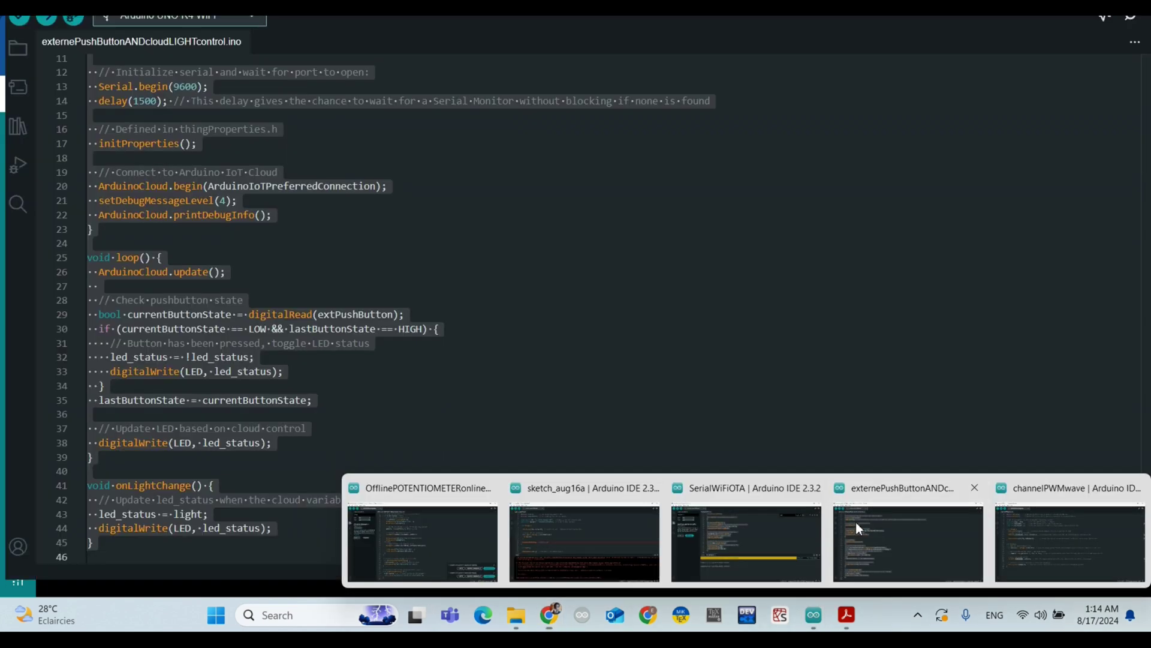
pyautogui.click(855, 522)
pyautogui.click(372, 379)
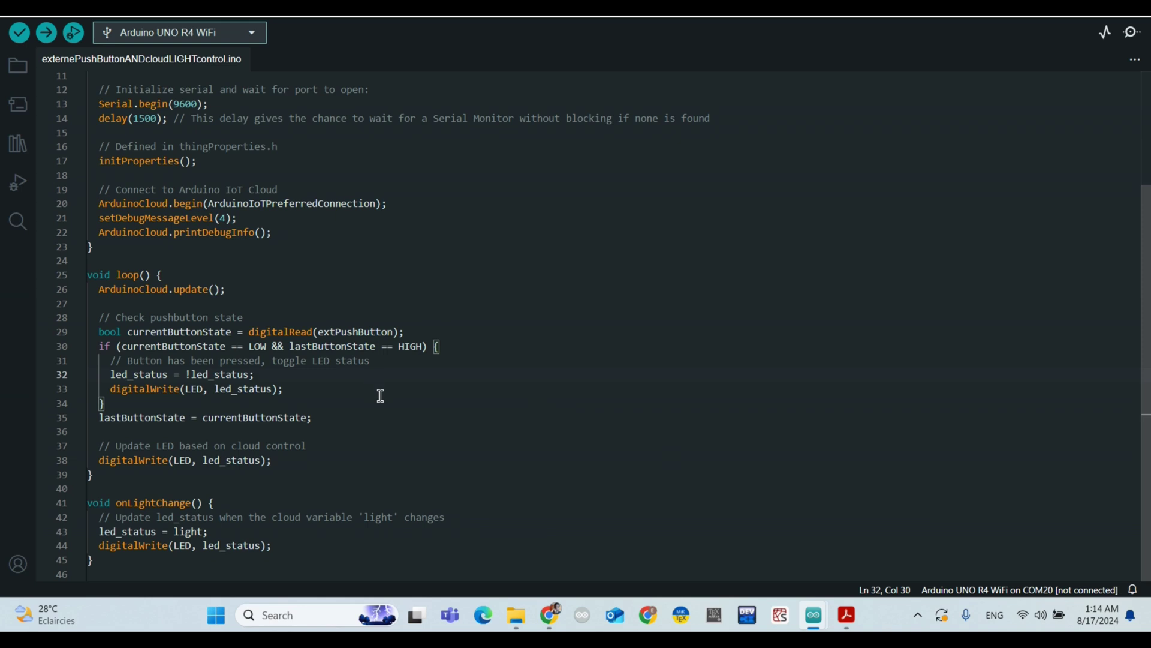
pyautogui.scroll(3, 387, 417)
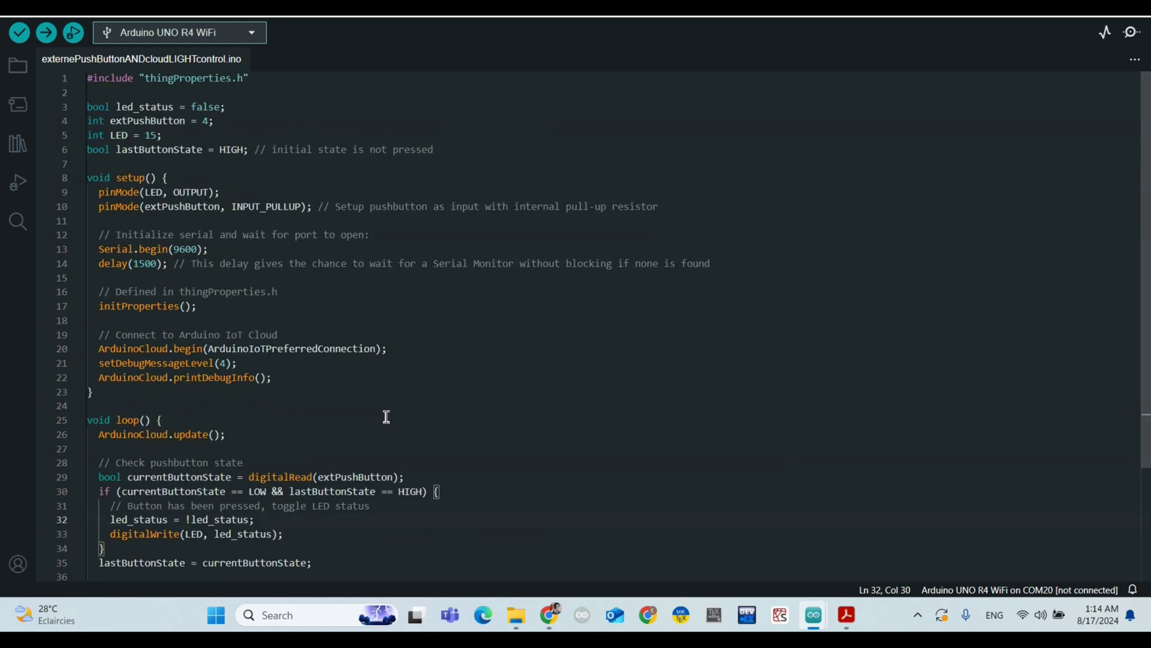
pyautogui.scroll(-3, 226, 417)
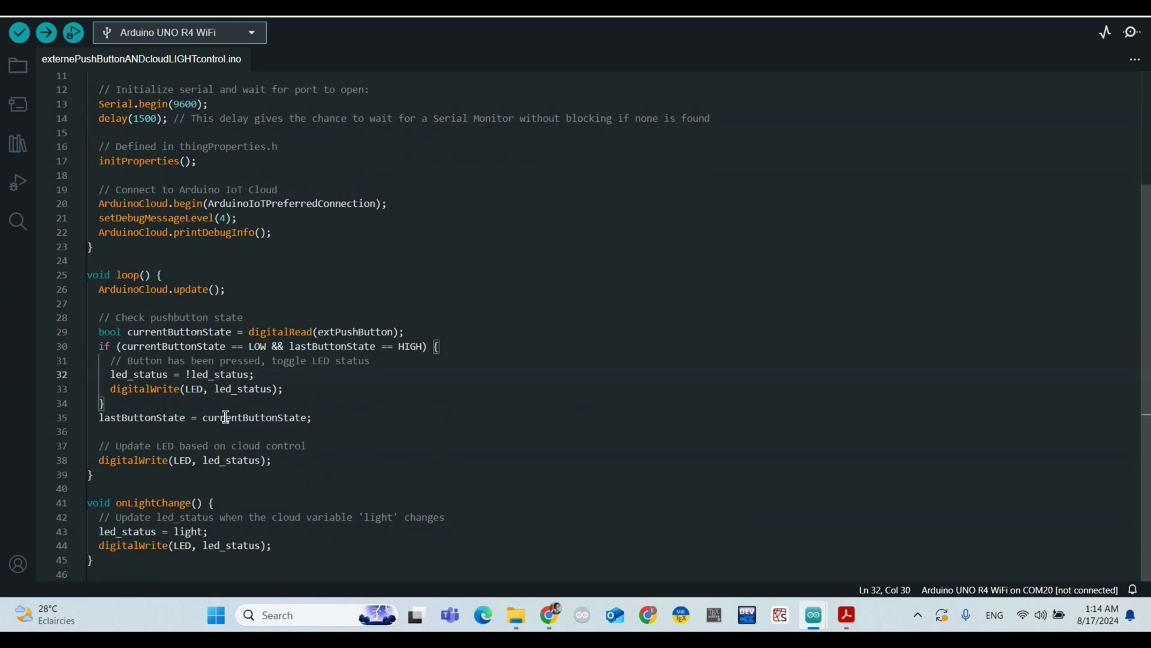
pyautogui.scroll(3, 226, 414)
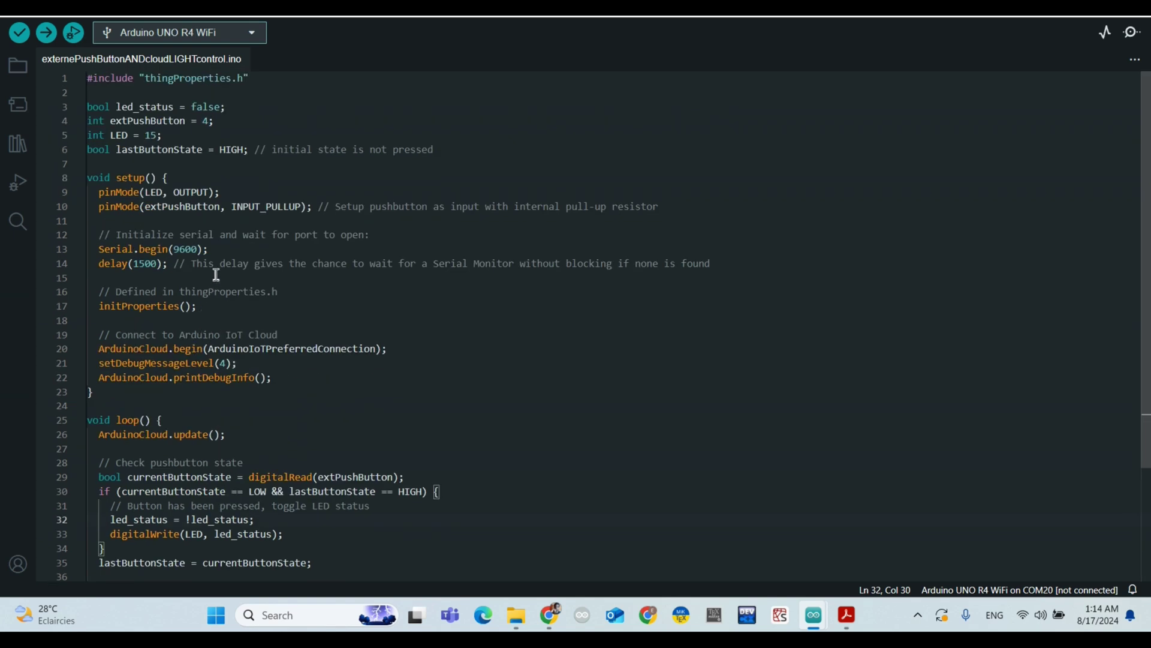
pyautogui.click(216, 274)
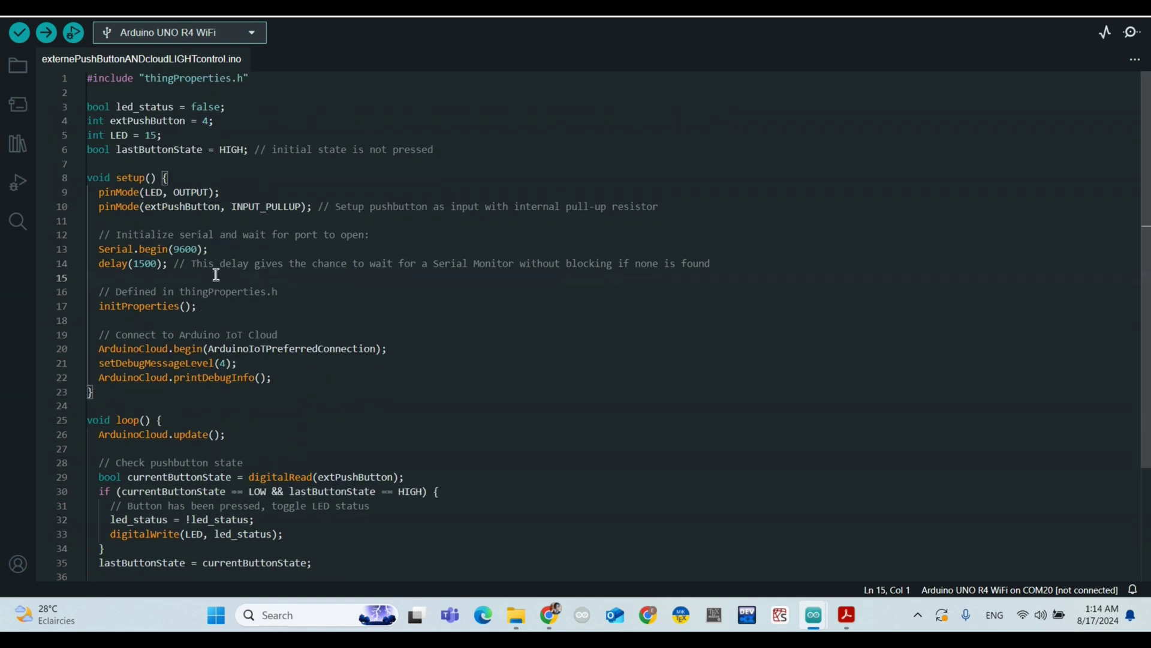
pyautogui.hotkey('ctrl', 'a')
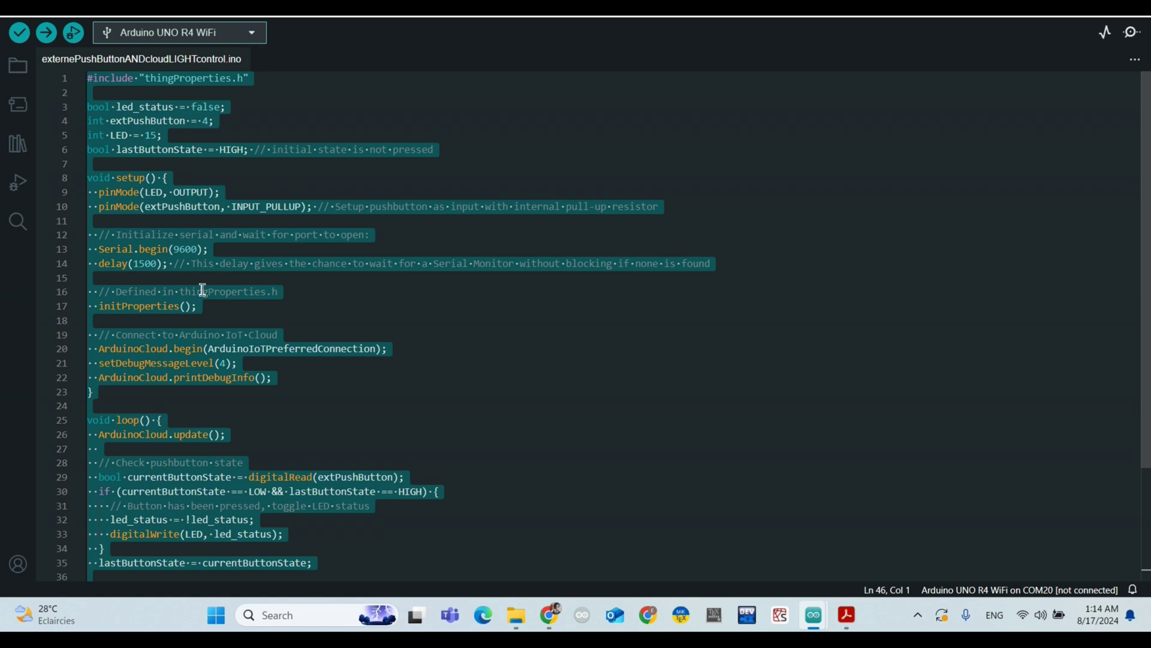
pyautogui.rightClick(195, 286)
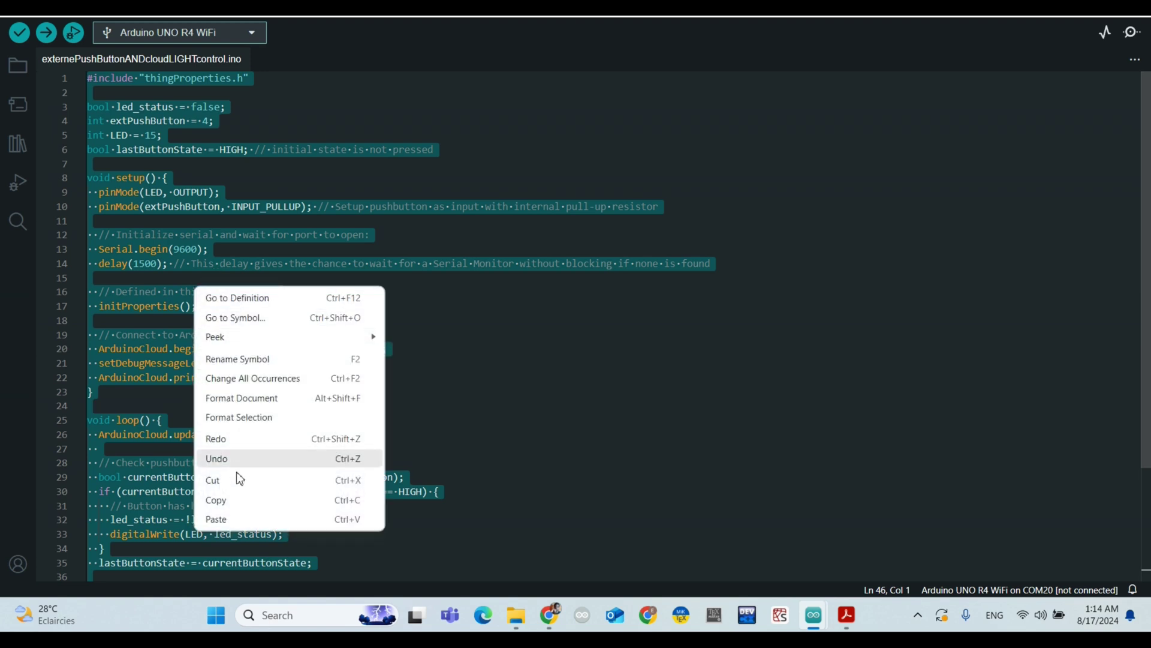
pyautogui.click(239, 503)
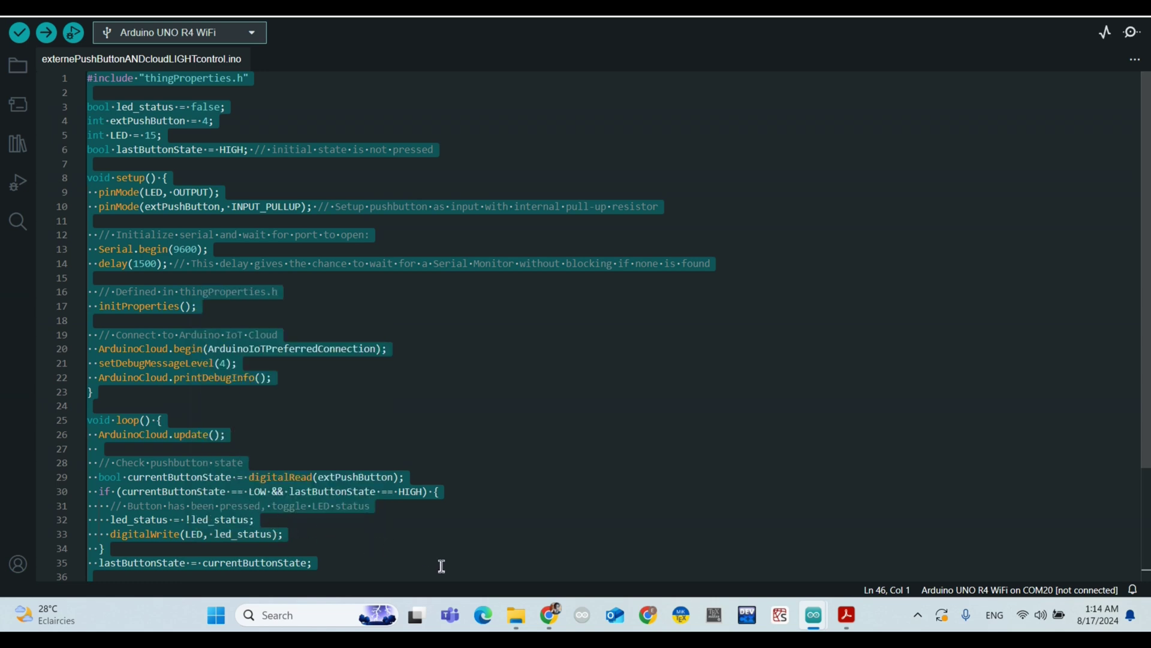
# Step: Back in Arduino Cloud in Chrome, replace all the code in Light_aug17a.ino with the copied sketch and review it
pyautogui.click(551, 626)
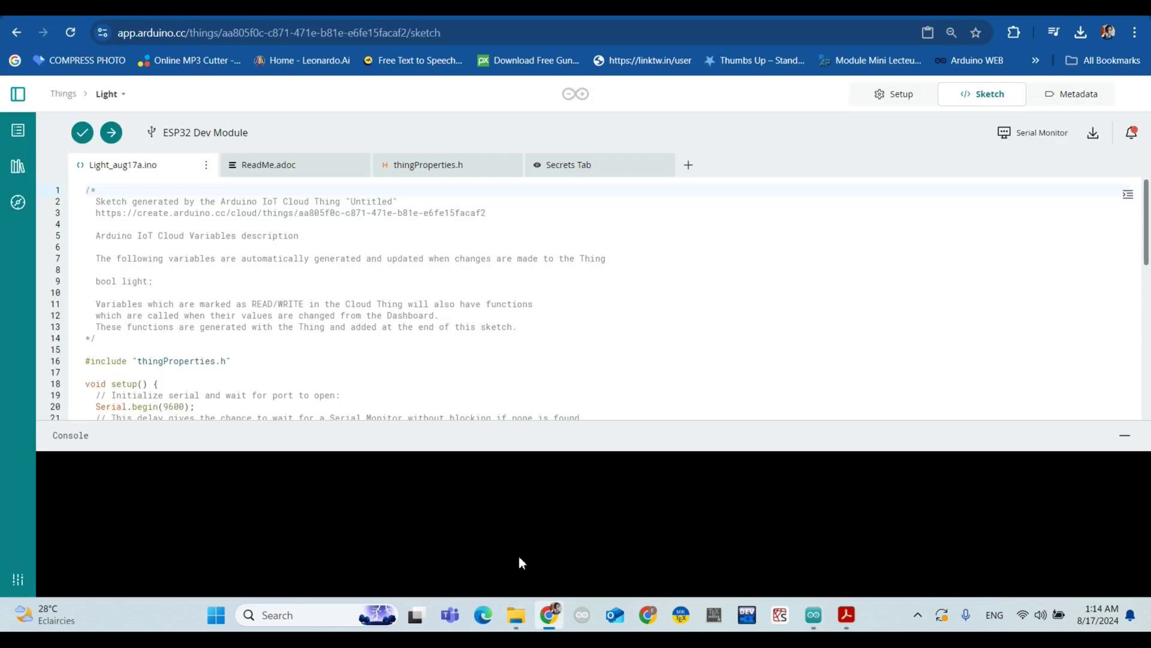
pyautogui.click(310, 318)
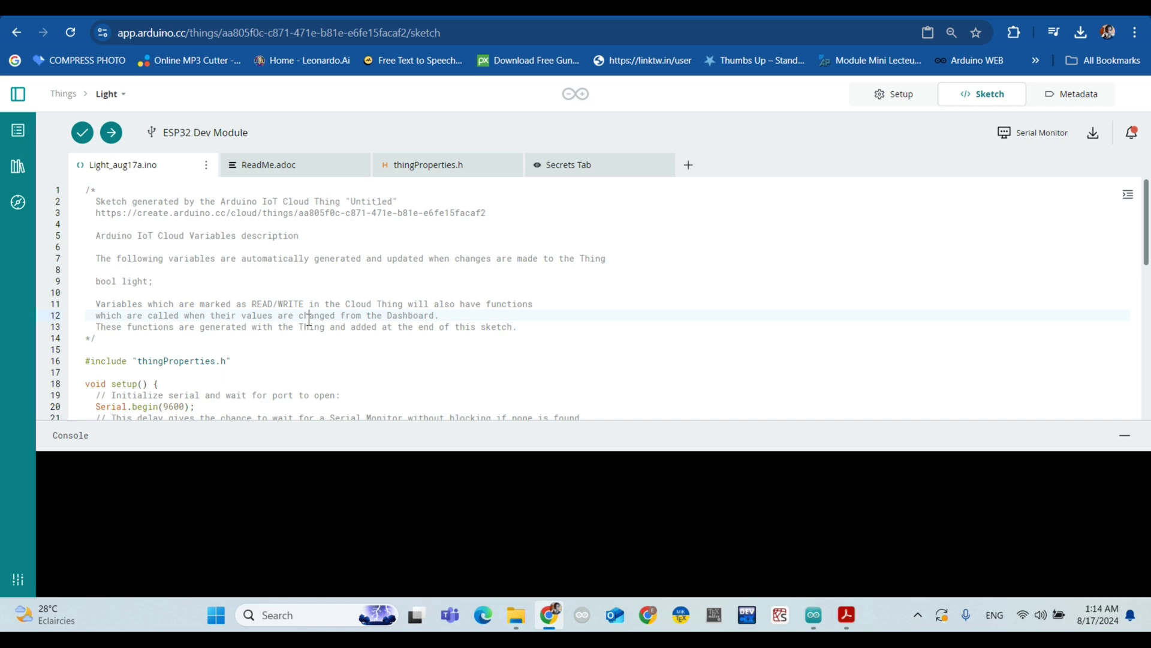
pyautogui.hotkey('ctrl', 'a')
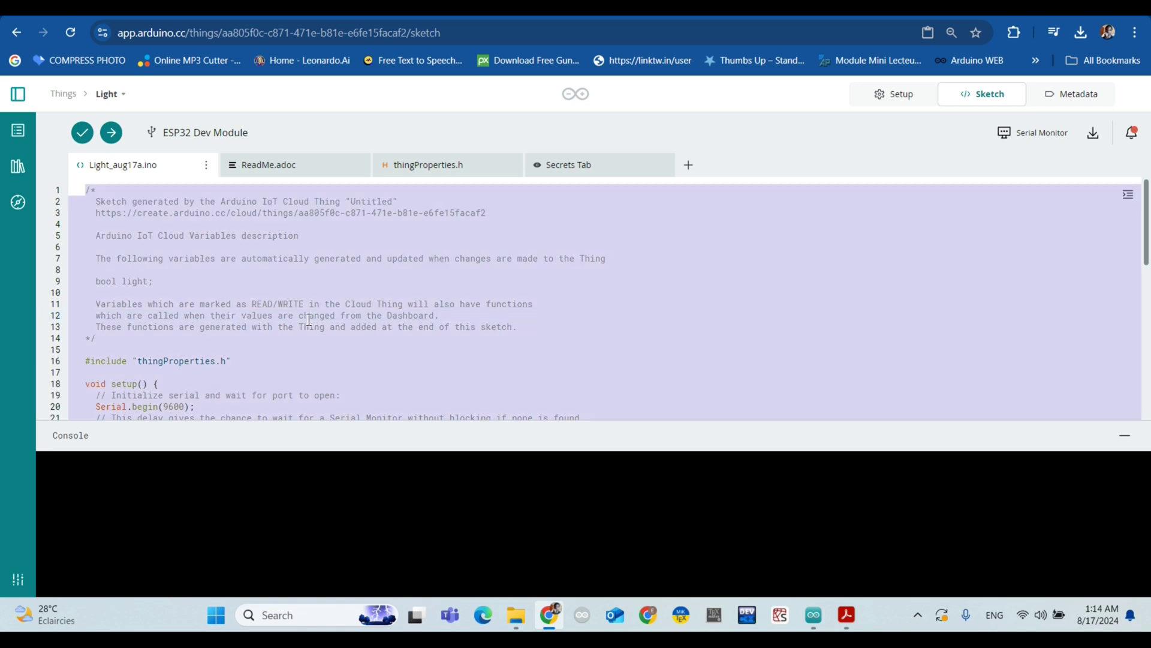
pyautogui.rightClick(309, 319)
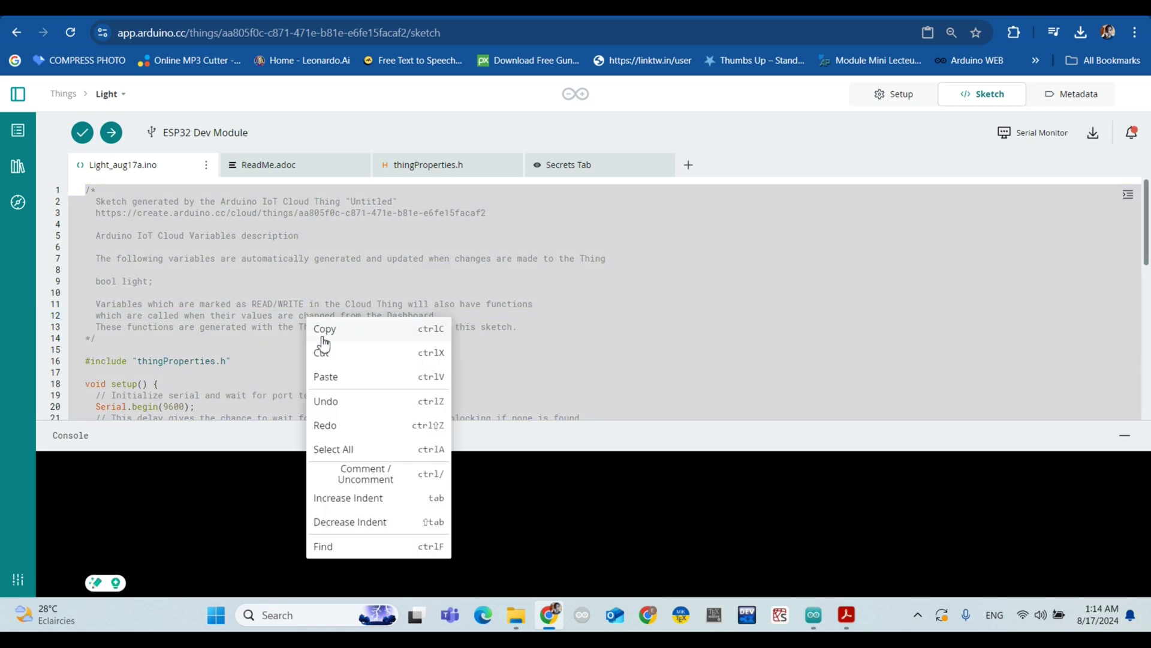
pyautogui.click(334, 377)
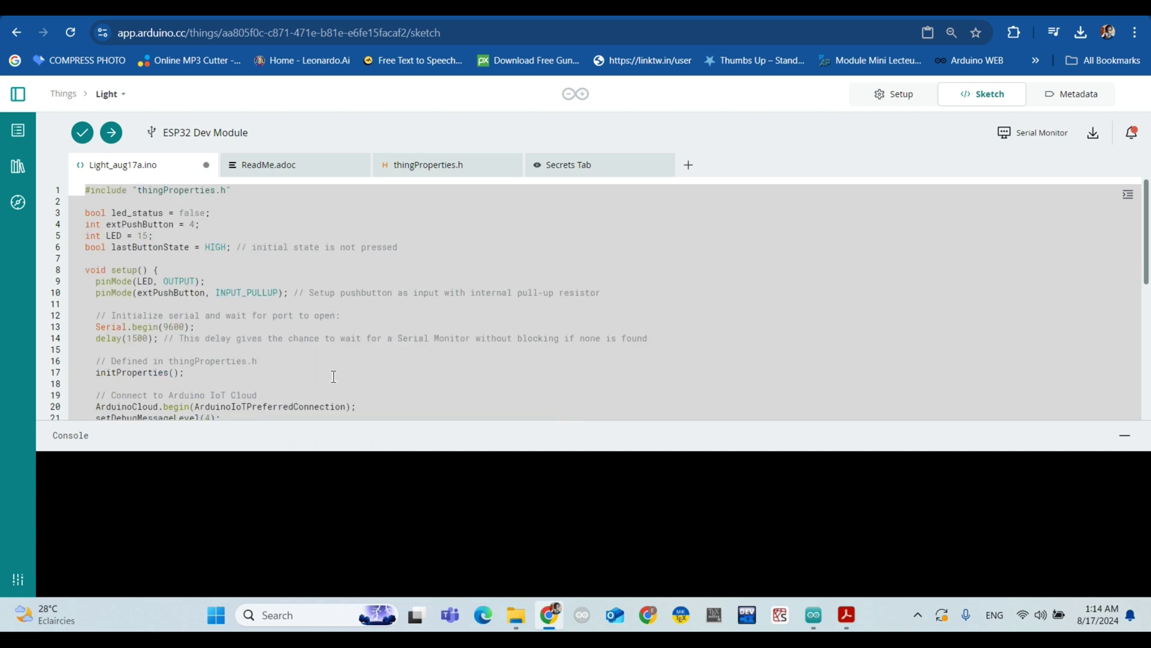
pyautogui.click(312, 293)
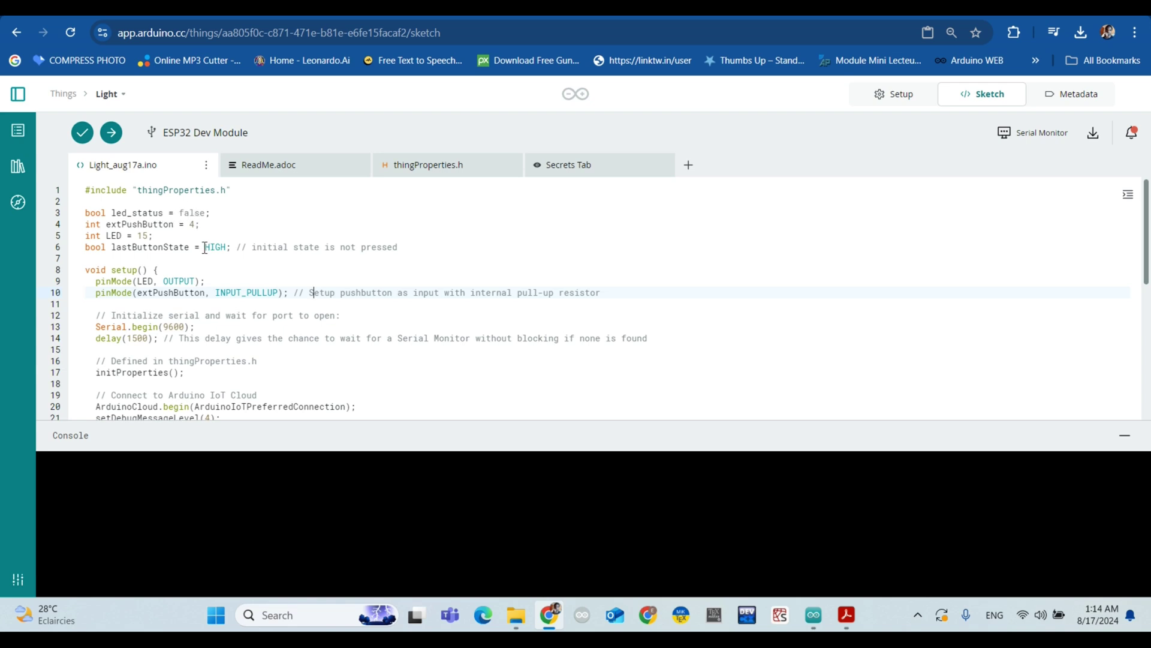
pyautogui.scroll(-4, 206, 255)
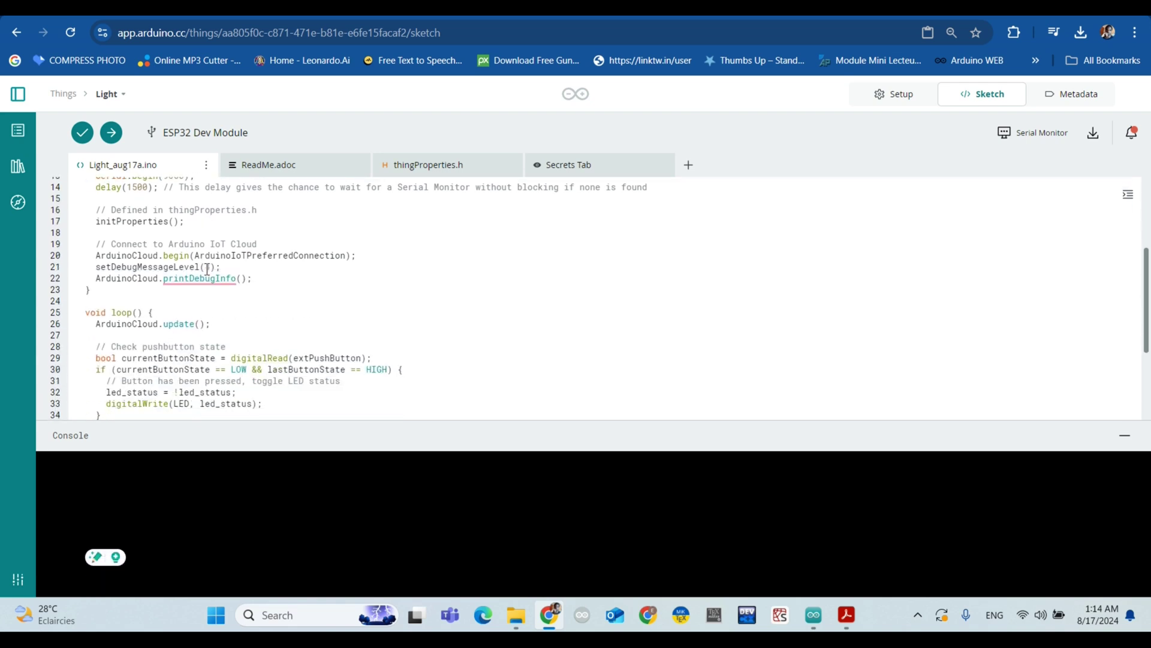
pyautogui.scroll(-2, 207, 271)
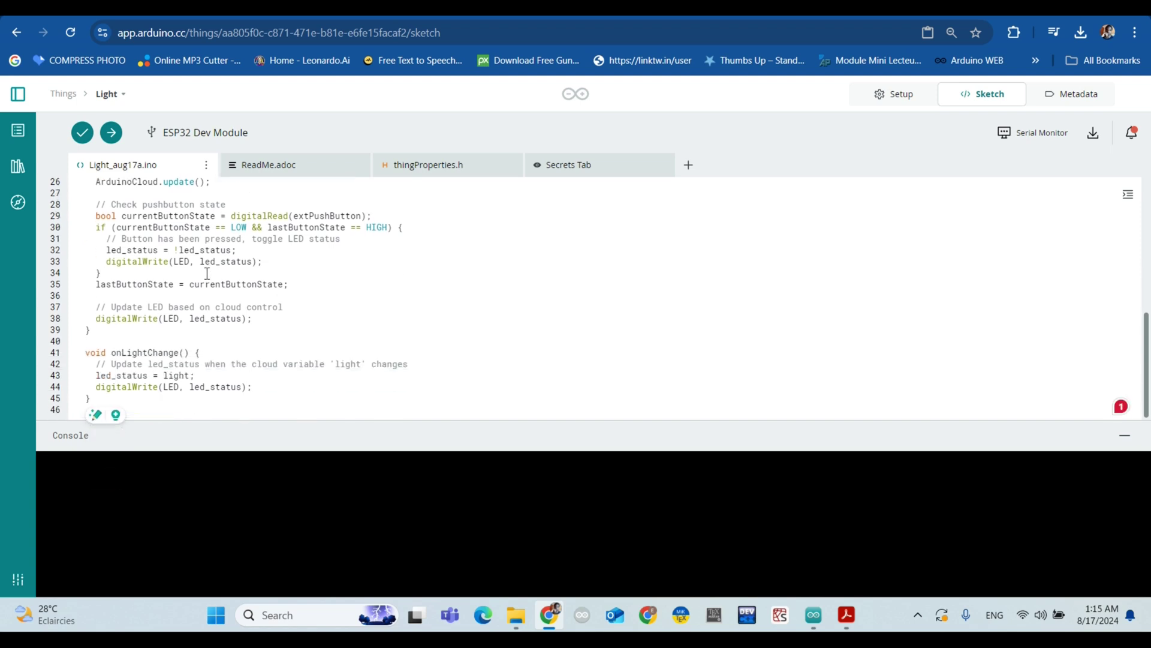
pyautogui.scroll(5, 208, 275)
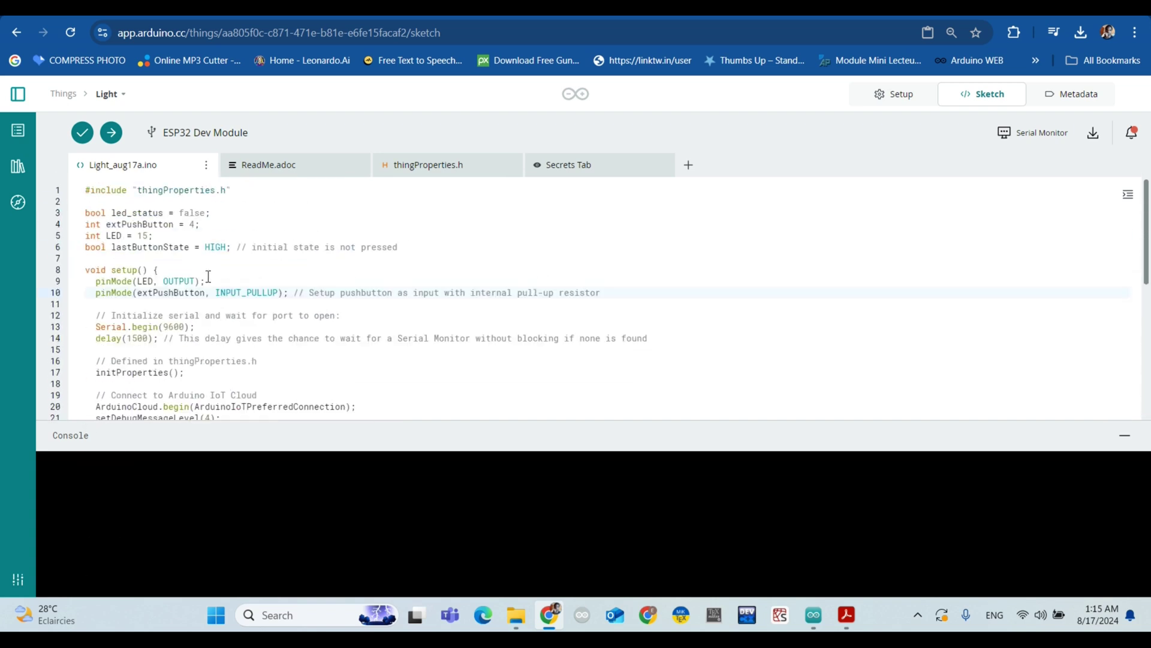
# Step: Check the sketch's stored secrets, briefly revealing and hiding the SECRET_DEVICE_KEY and SECRET_OPTIONAL_PASS values
pyautogui.click(581, 168)
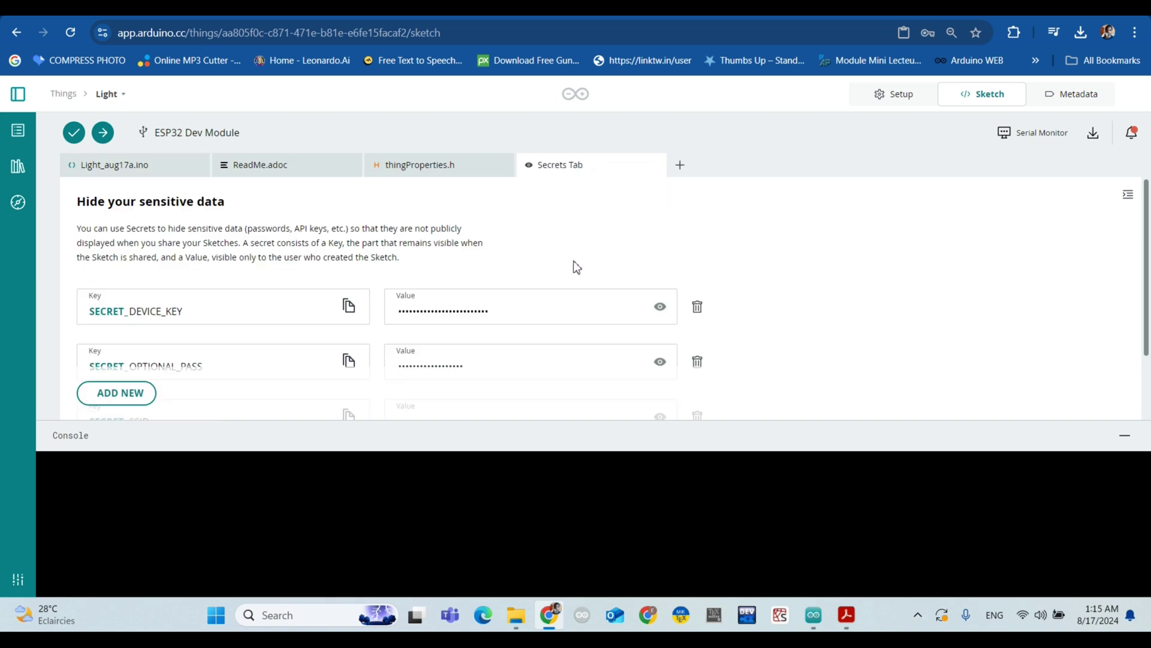
pyautogui.scroll(-2, 600, 266)
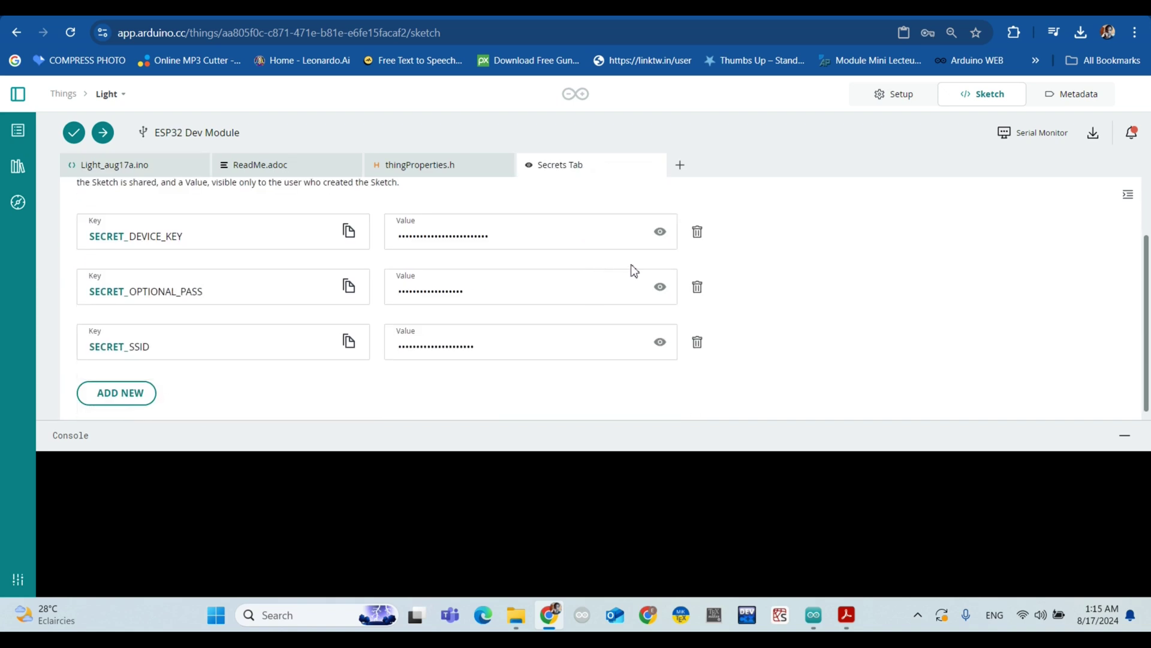
pyautogui.click(661, 237)
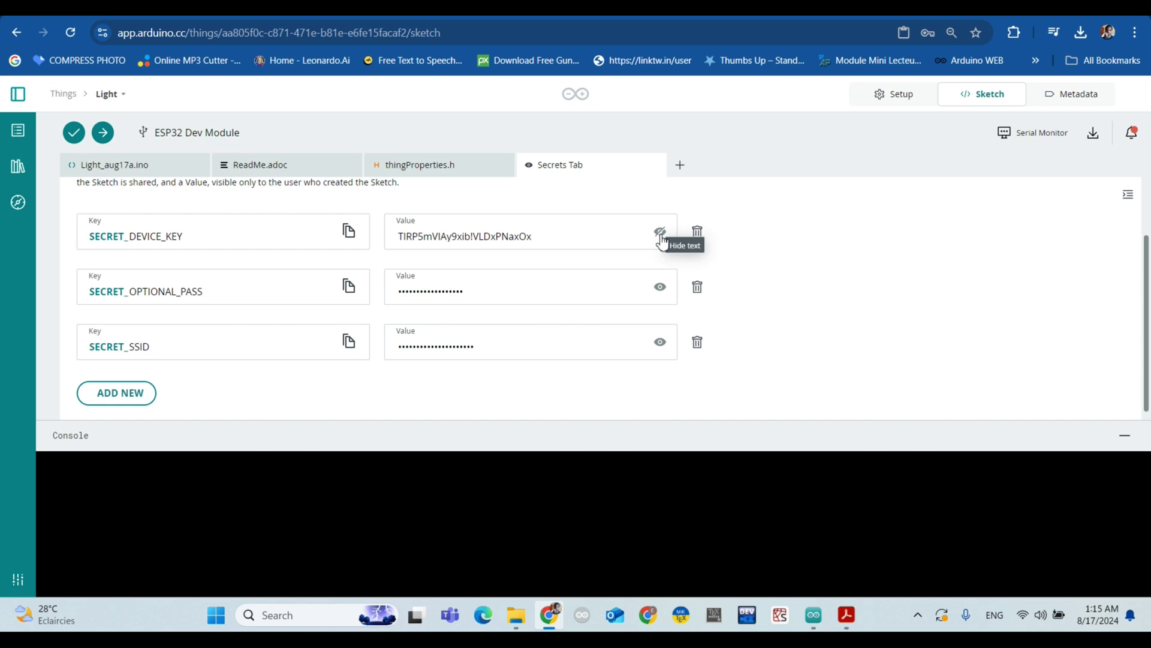
pyautogui.click(660, 233)
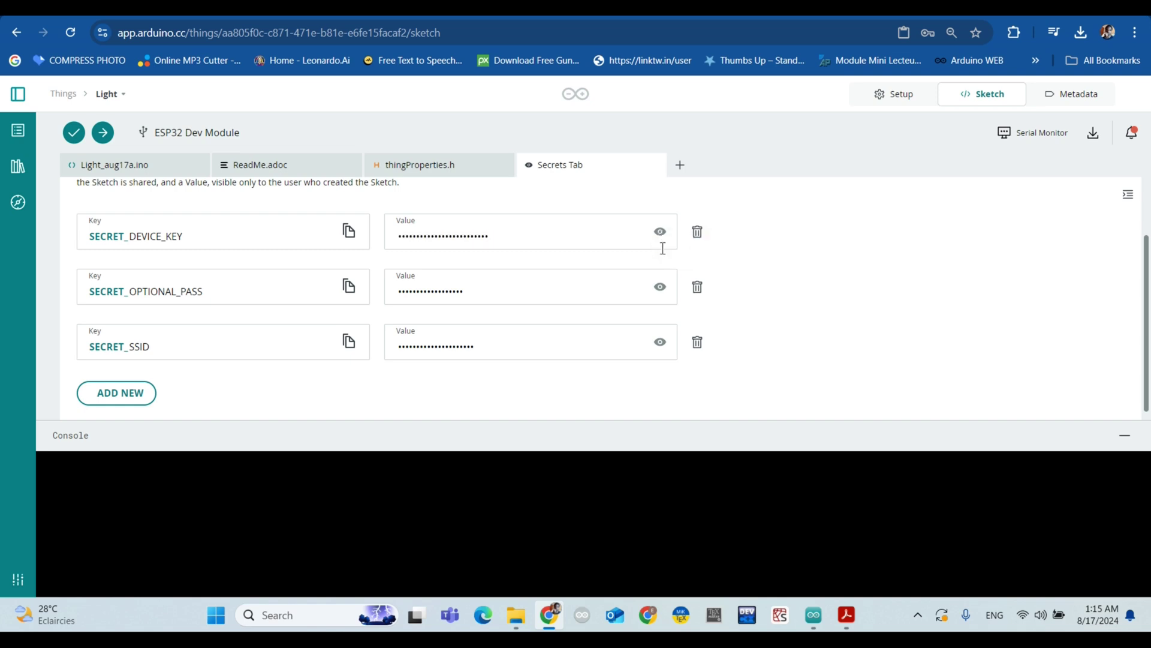
pyautogui.click(660, 298)
pyautogui.click(660, 298)
# Step: Return to Light_aug17a.ino and start uploading the sketch to the ESP32 Dev Module
pyautogui.click(141, 168)
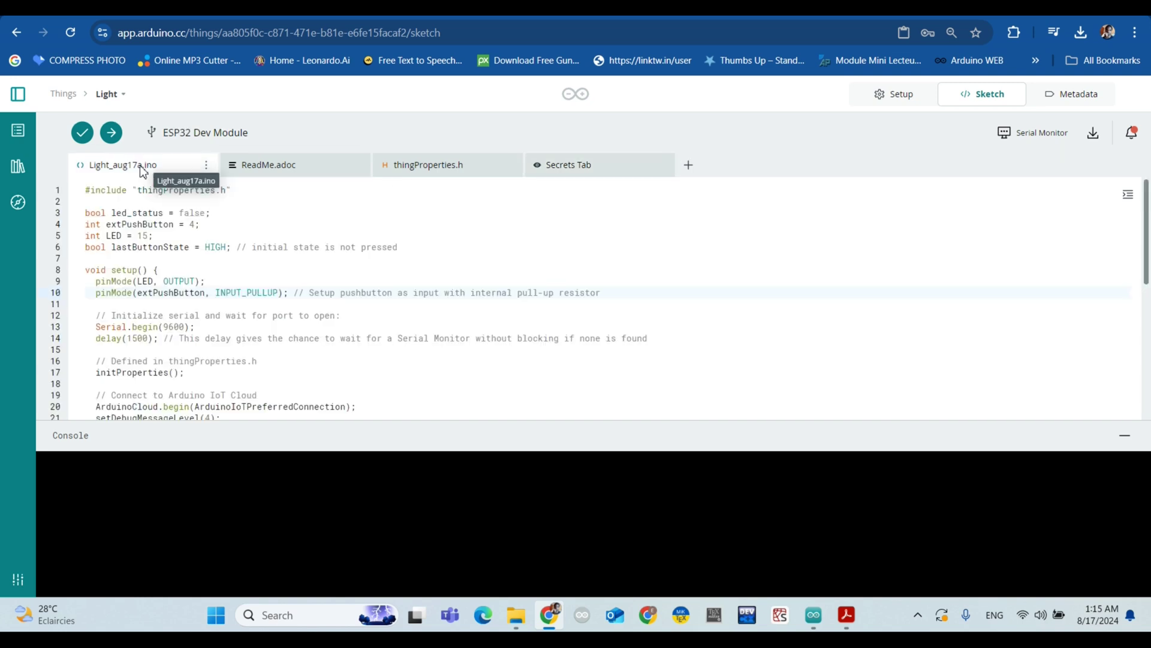
pyautogui.scroll(-4, 182, 294)
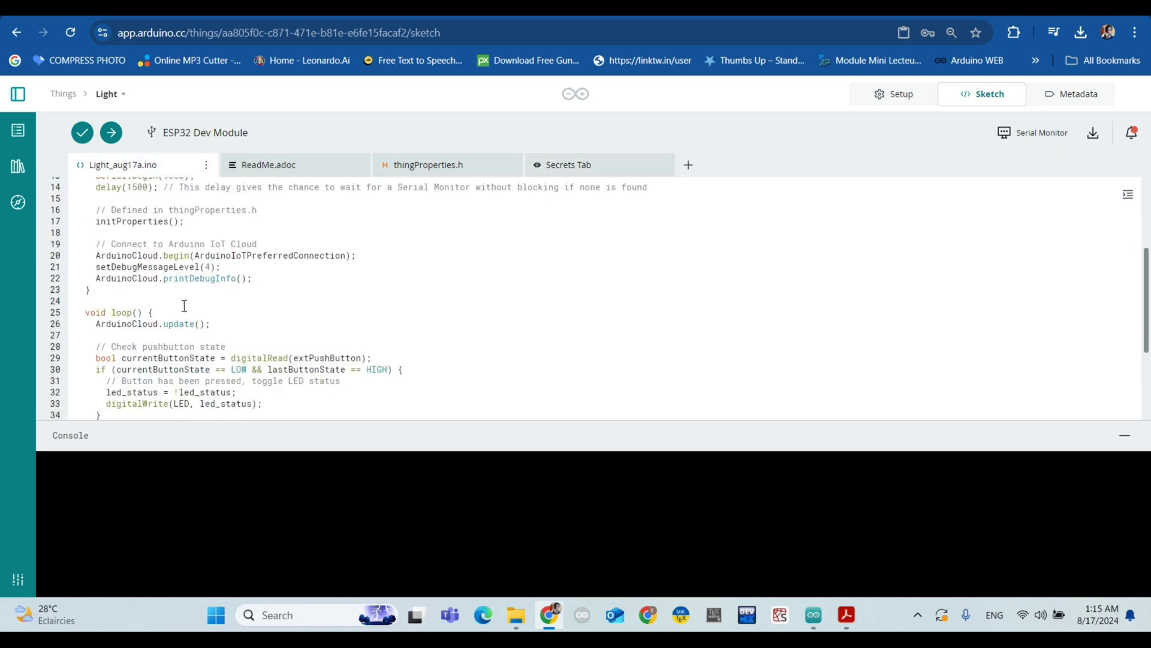
pyautogui.click(110, 133)
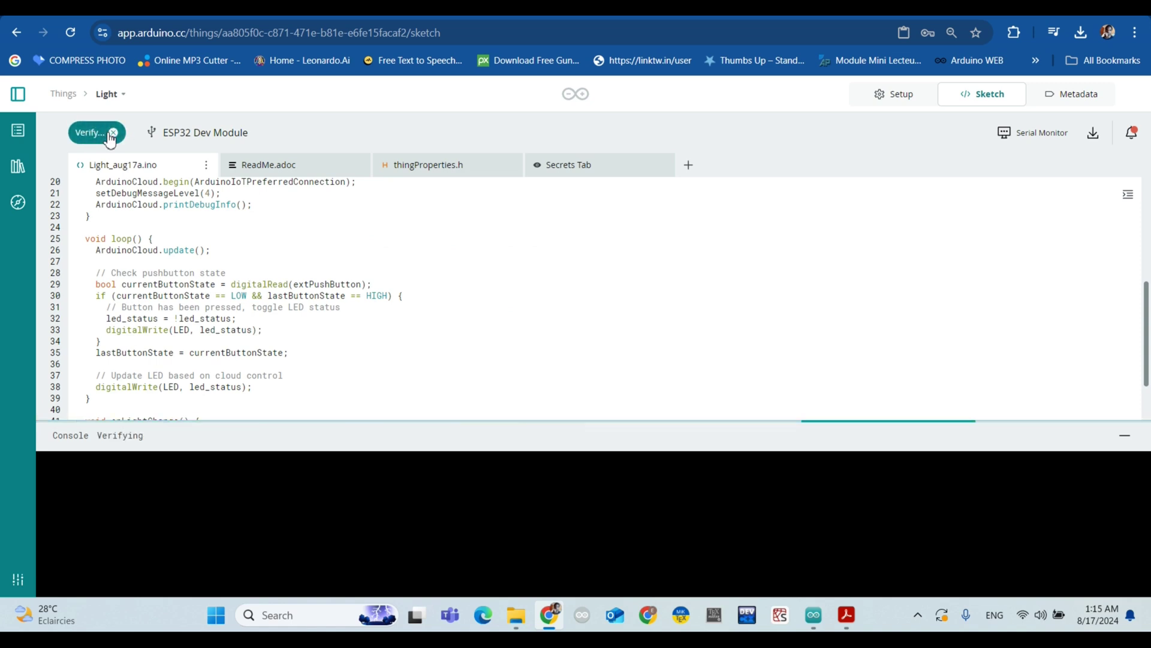